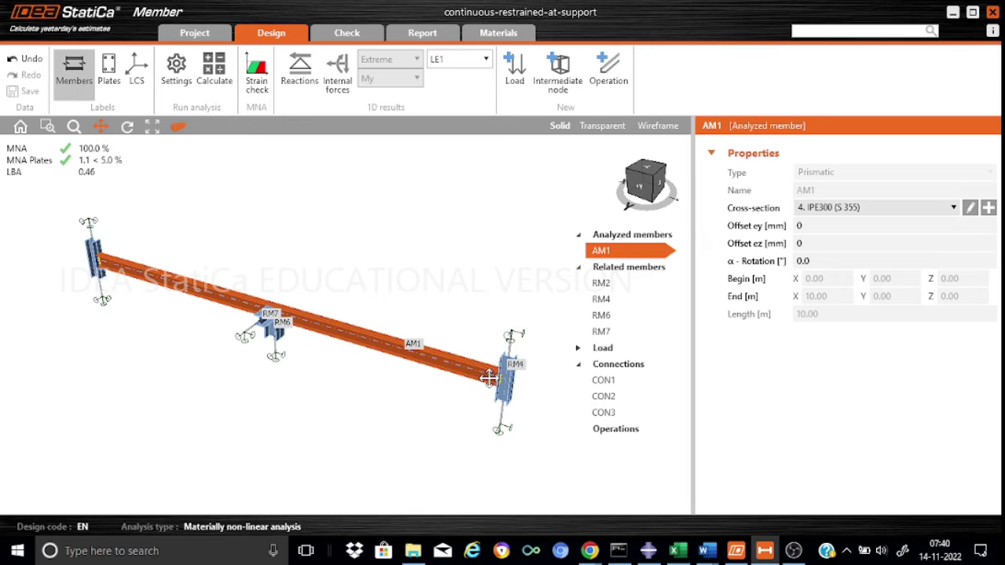
Step: Add connection CON4 at 2.5 m along AM1 with an ended lateral member RM8 in Y
left_click(557, 76)
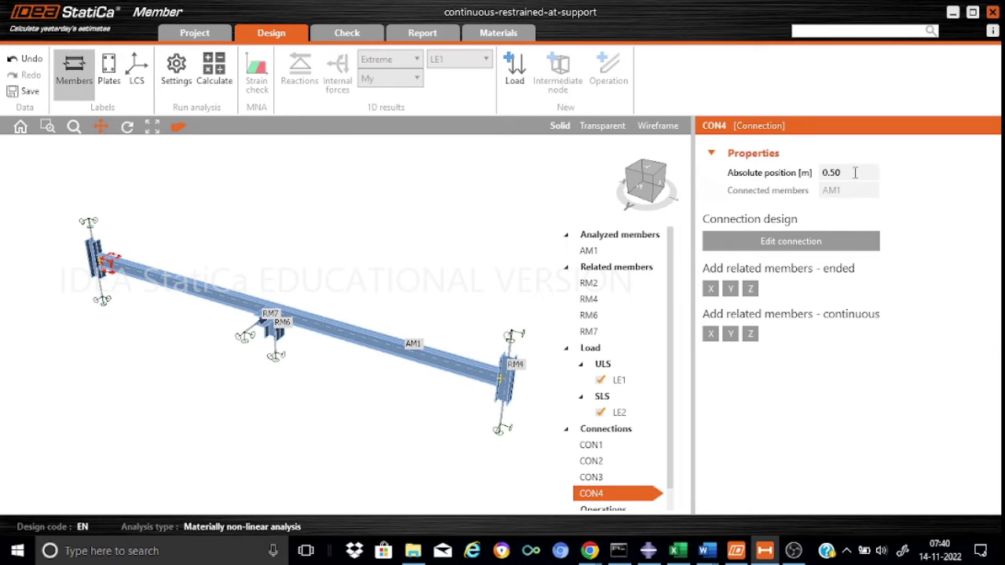
left_click(848, 174)
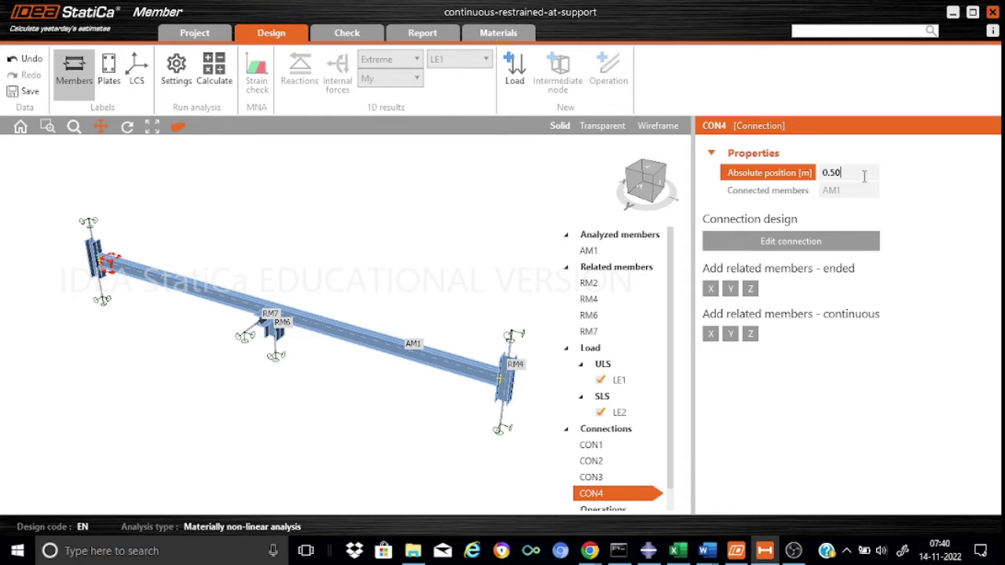
key("BackSpace")
key("BackSpace")
key("BackSpace")
key("BackSpace")
type("2.5")
left_click(730, 289)
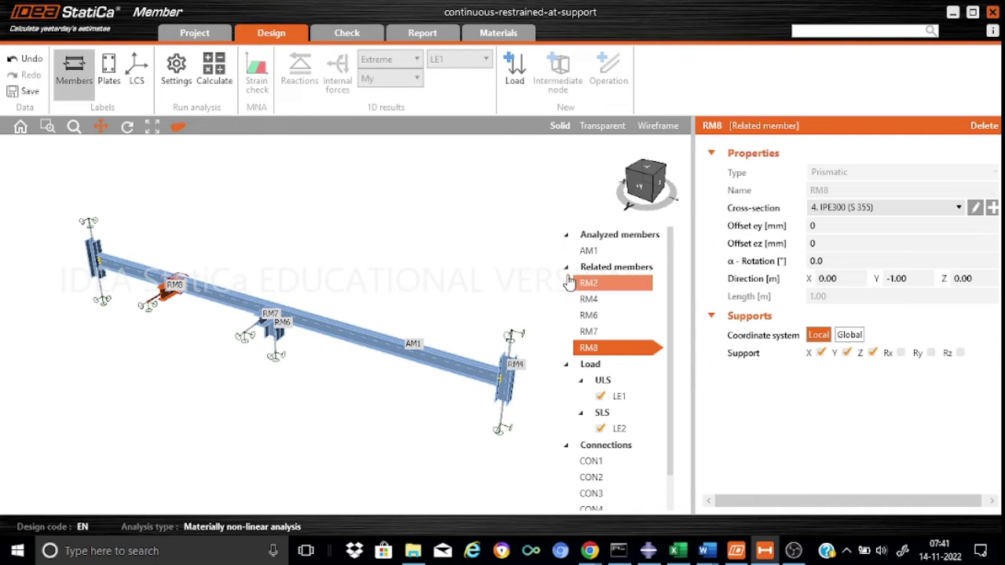
left_click(588, 252)
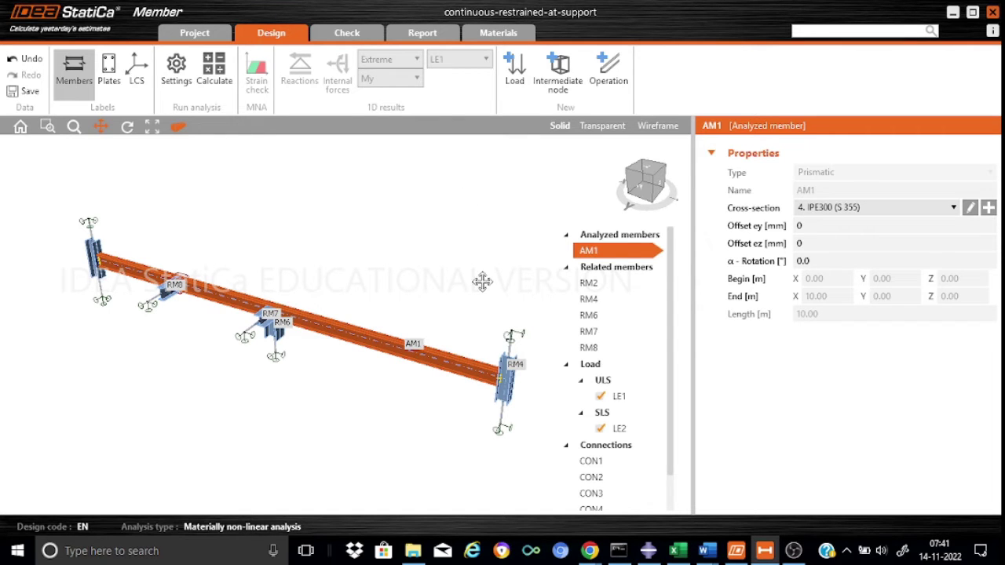
Step: Add connection CON5 at 7.5 m along AM1 with an ended lateral member RM9 in Y
left_click(559, 85)
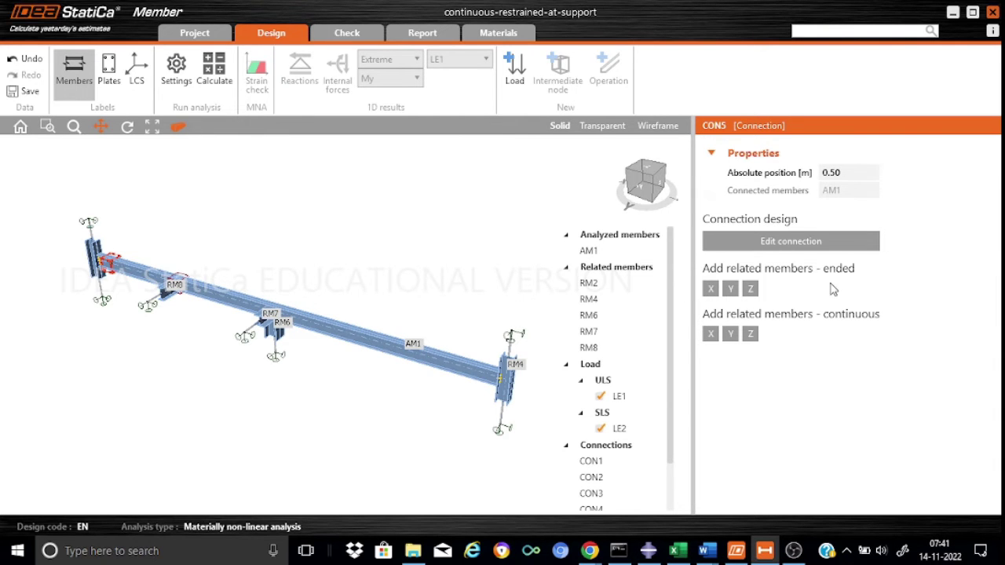
left_click(848, 172)
key("BackSpace")
key("BackSpace")
key("BackSpace")
key("BackSpace")
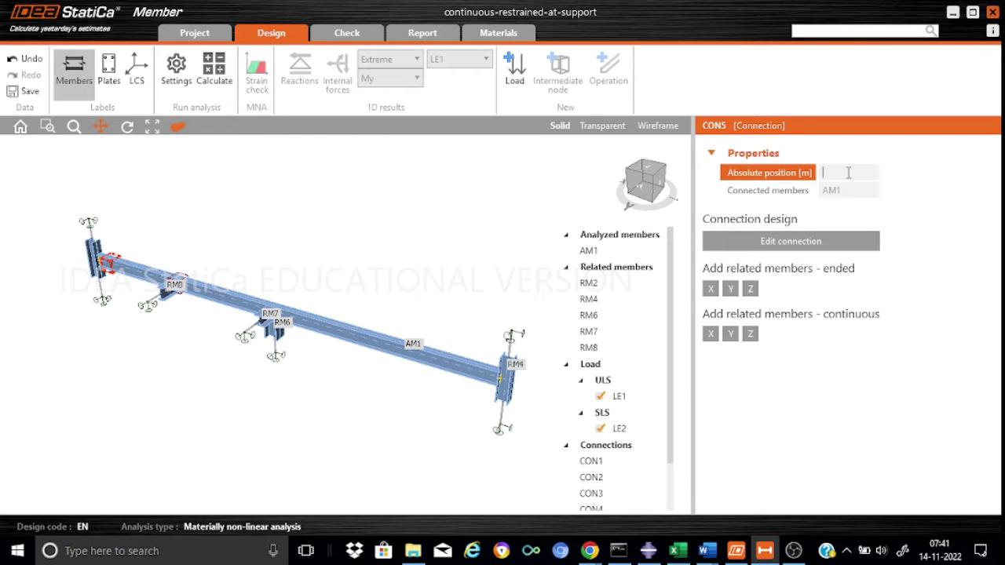
type("7.5")
left_click(730, 289)
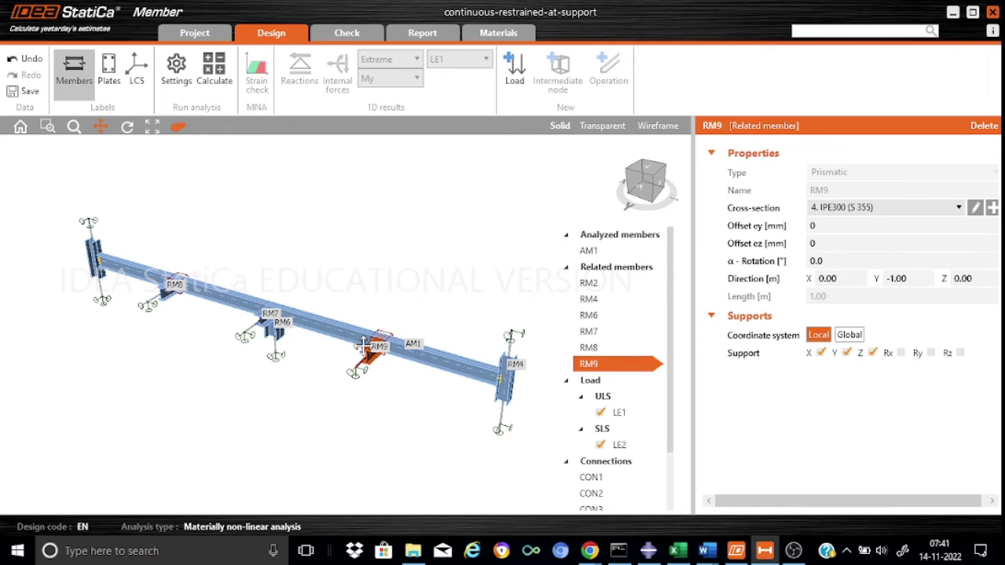
left_click(566, 381)
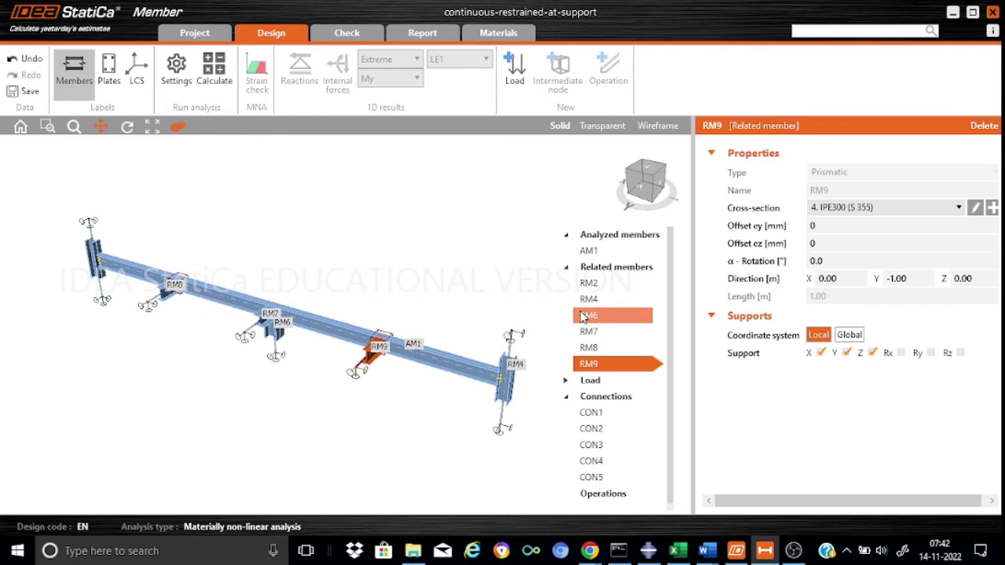
Step: Change RM8's cross-section to a rolled IPE240 in S 355
left_click(590, 347)
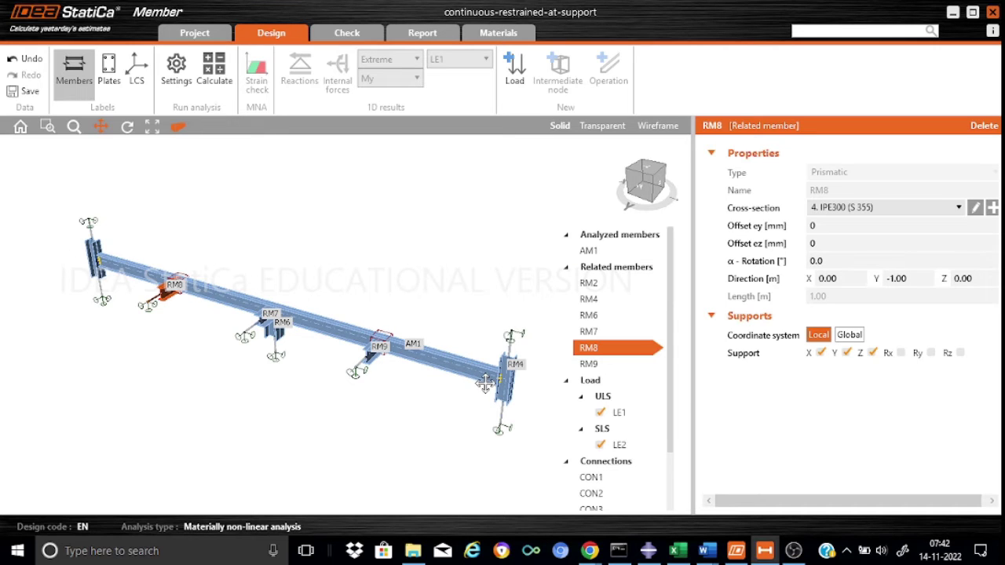
left_click(993, 209)
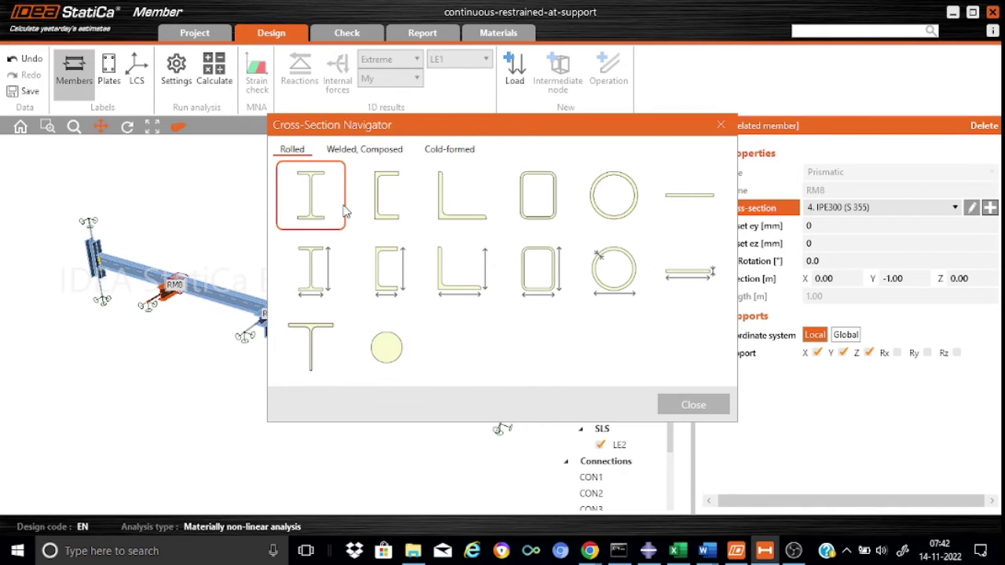
left_click(327, 206)
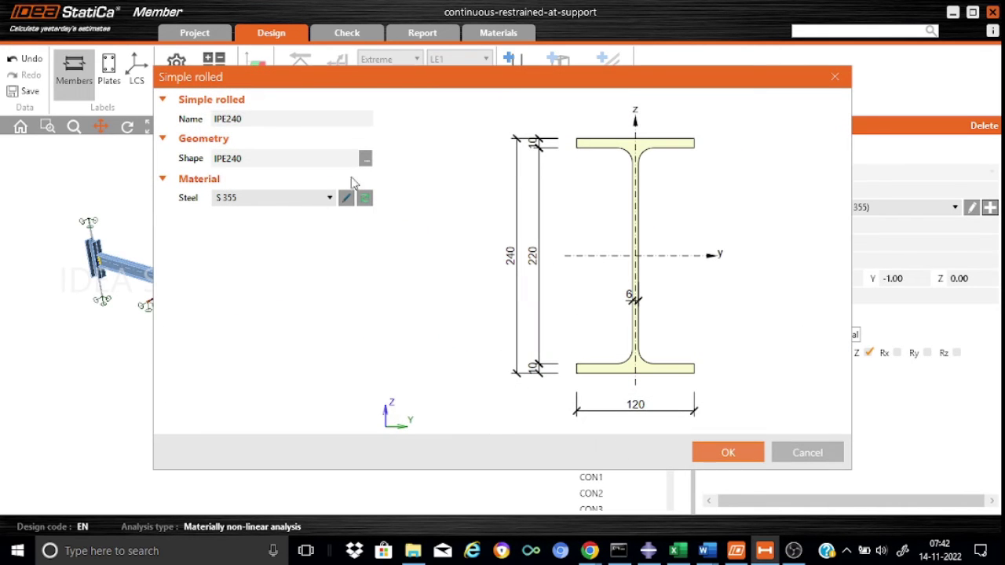
left_click(727, 452)
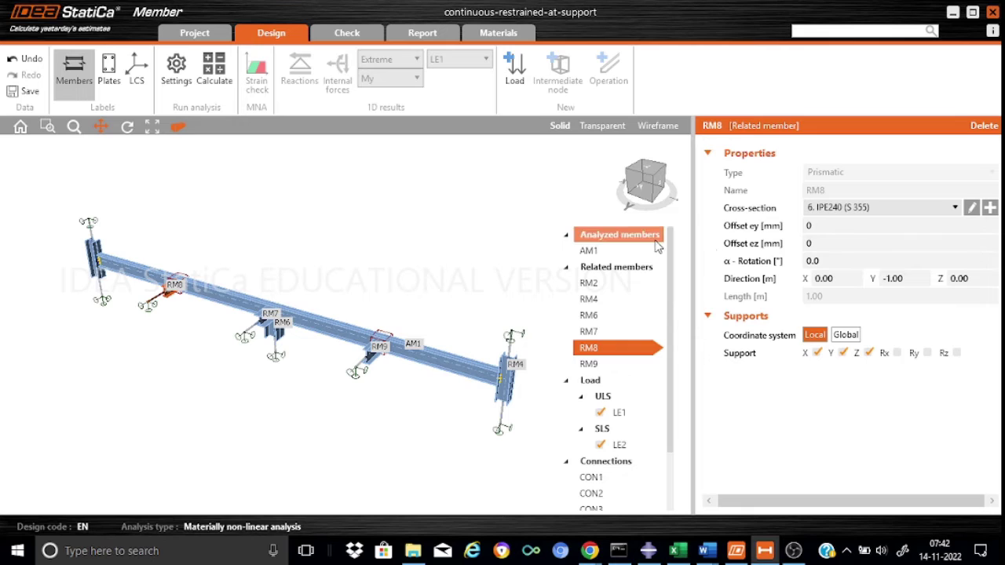
Step: Set RM8's ez offset to 30 mm
left_click(818, 243)
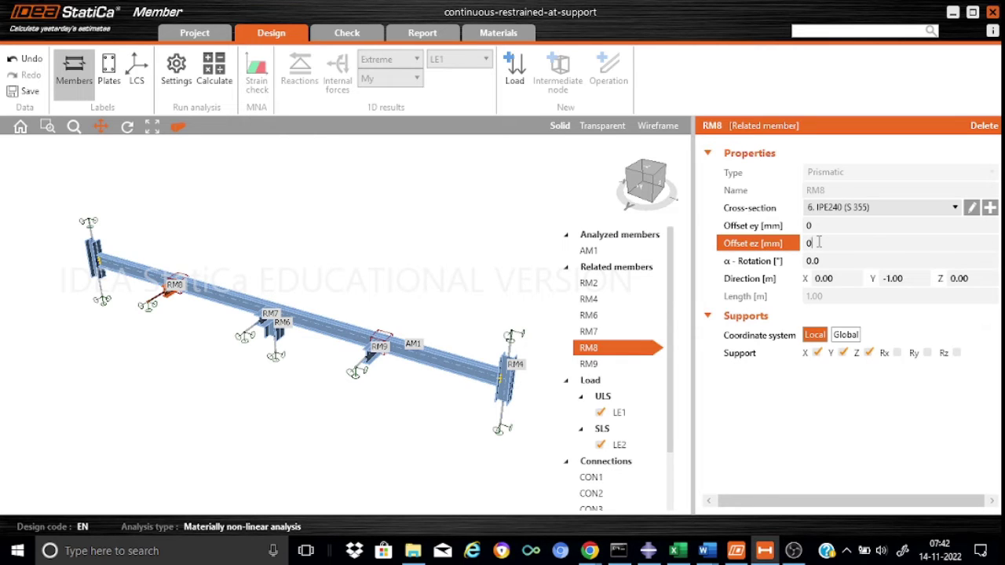
key("BackSpace")
type("30")
key("Return")
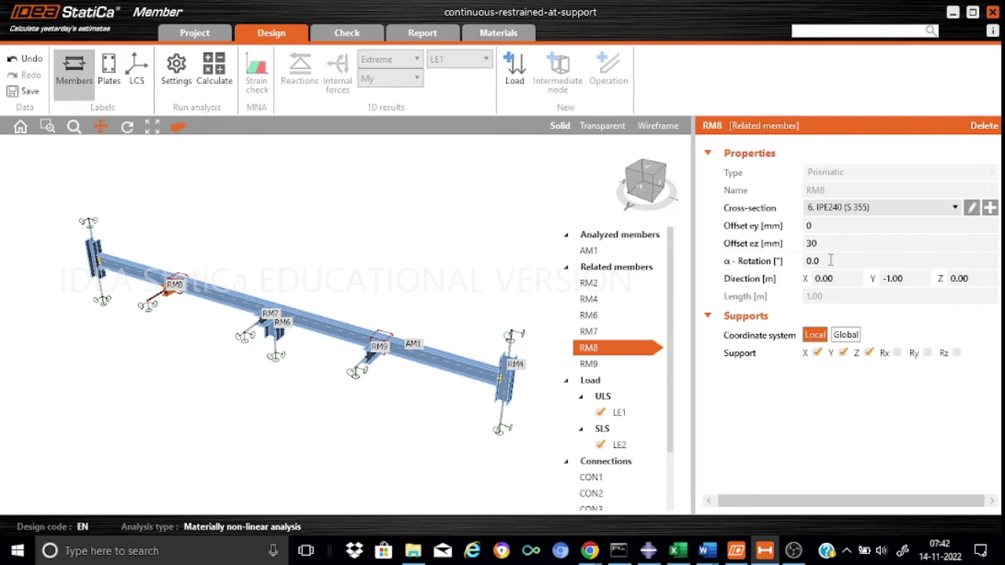
left_click(594, 367)
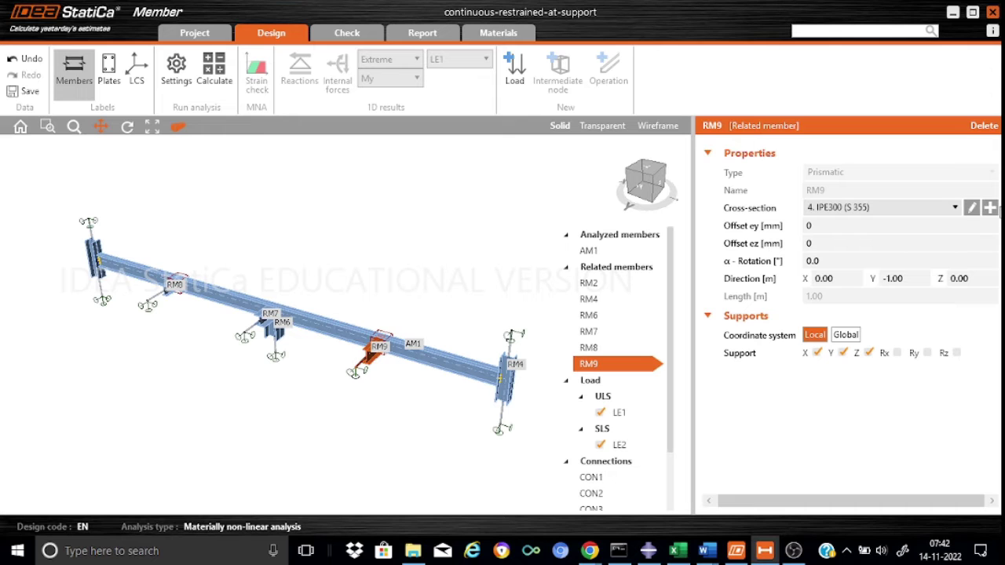
Step: Give RM9 a rolled IPE240 cross-section in S 355
left_click(991, 208)
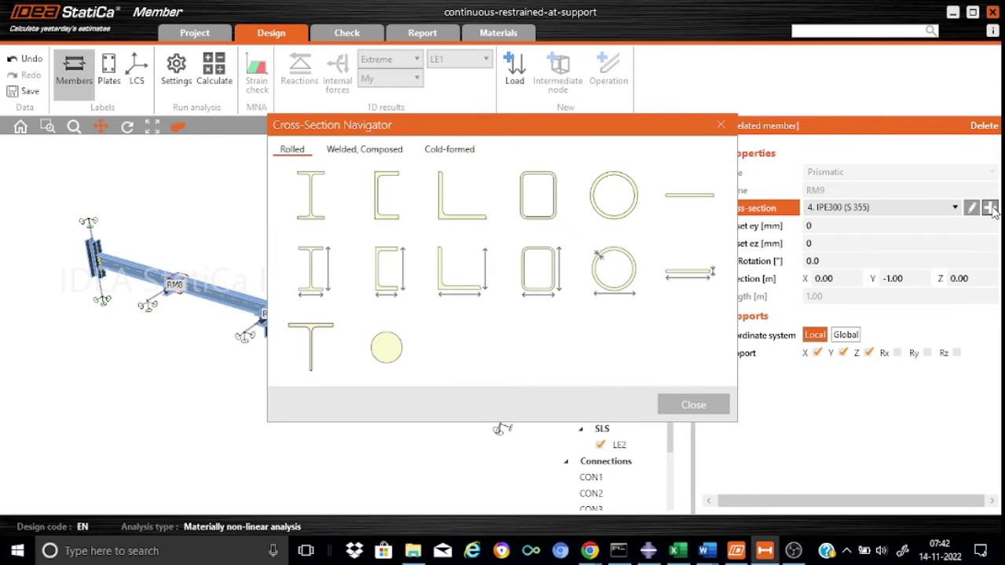
left_click(319, 218)
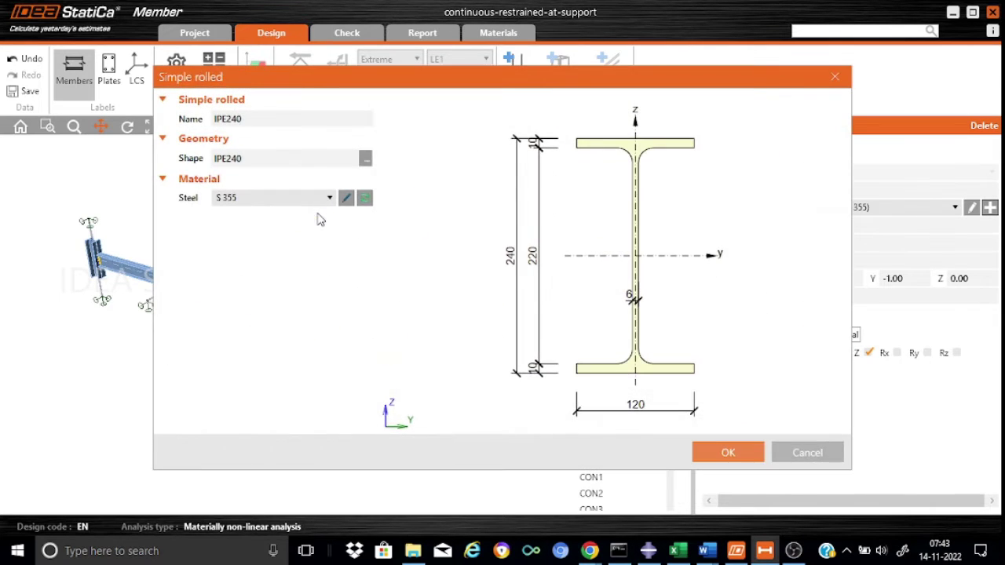
left_click(722, 460)
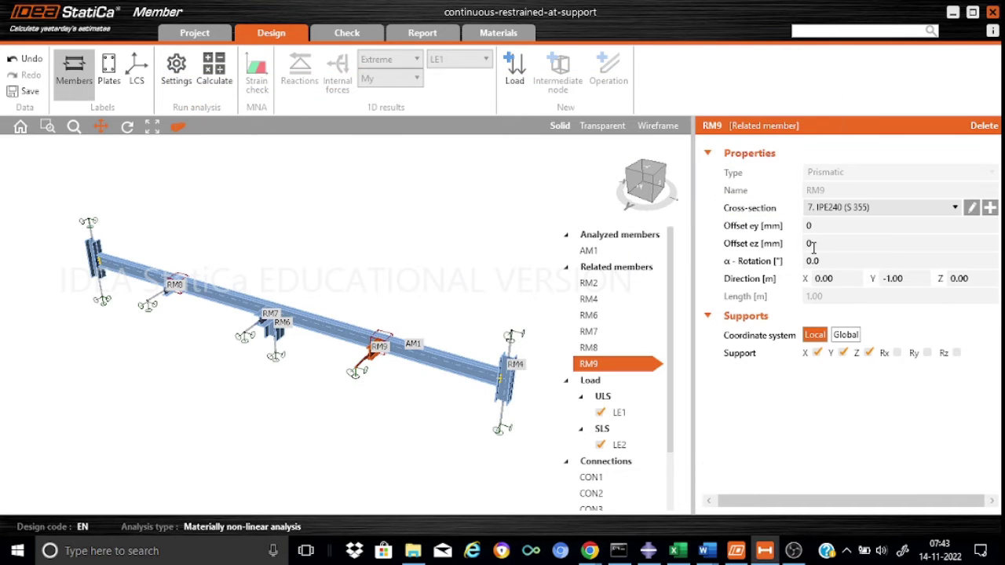
Step: Set RM9's ez offset to 30 mm
left_click(814, 244)
key("BackSpace")
type("30")
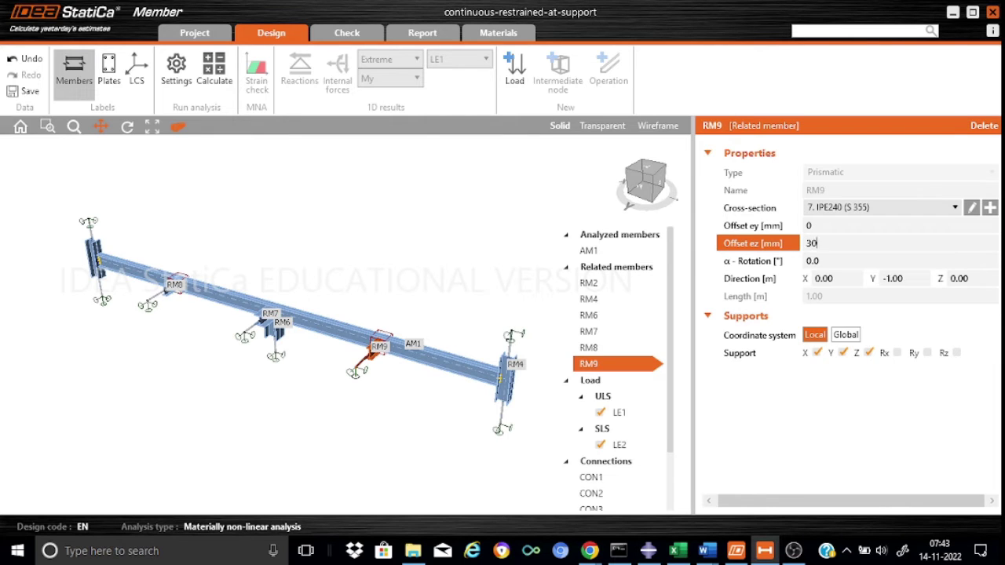
left_click(857, 425)
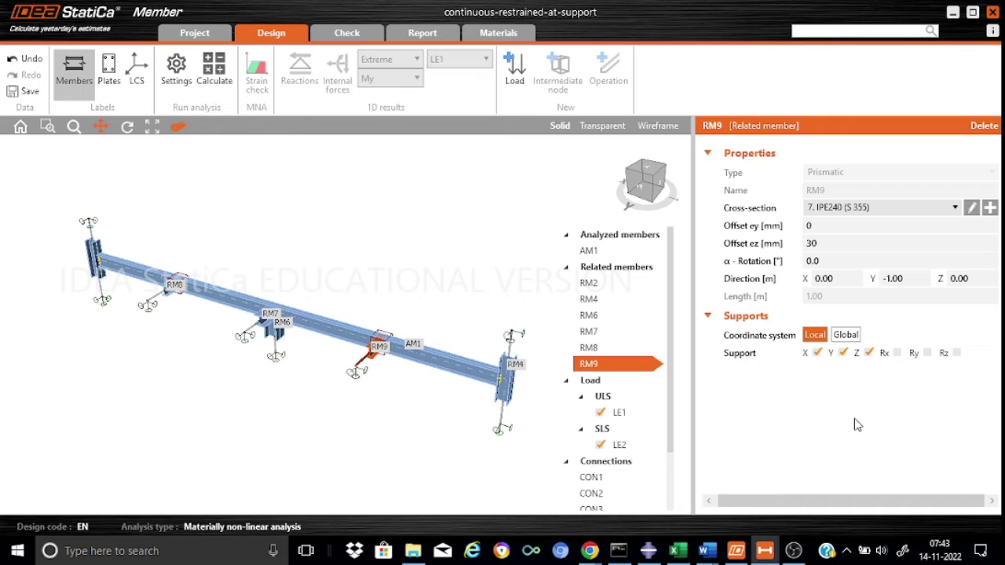
left_click(565, 381)
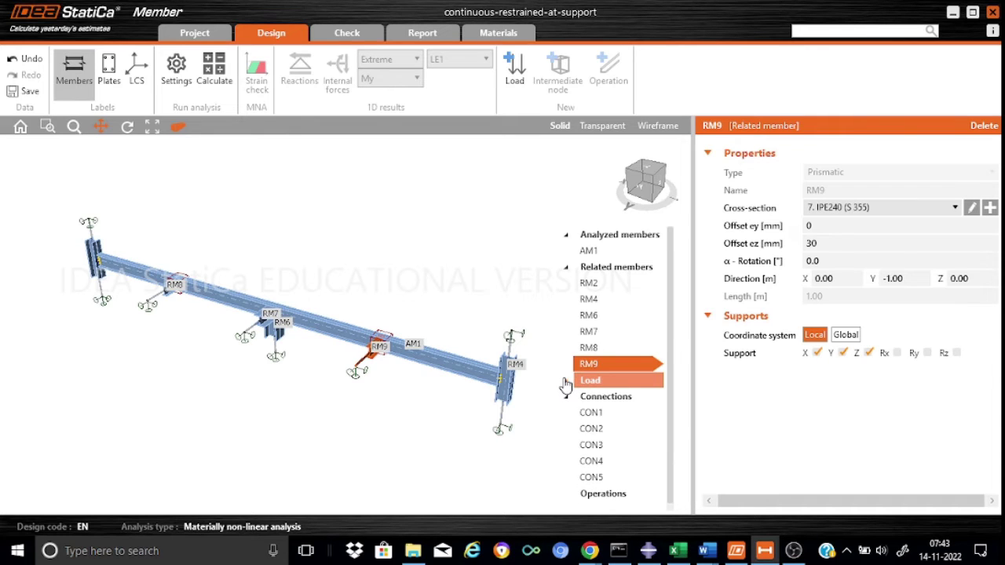
Step: Open connection CON4 (AM1 with RM8) in IDEA StatiCa Connection
left_click(603, 464)
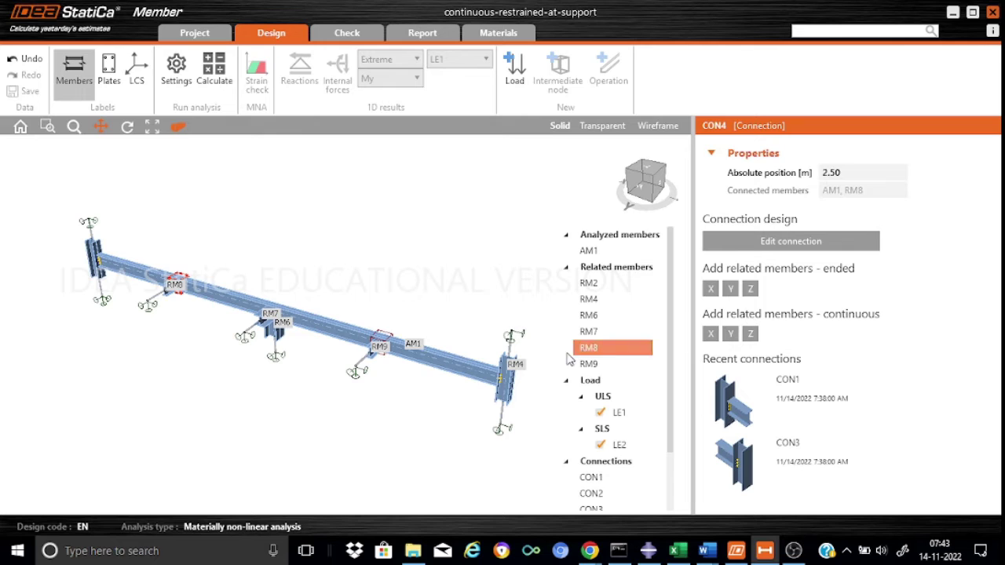
left_click(789, 243)
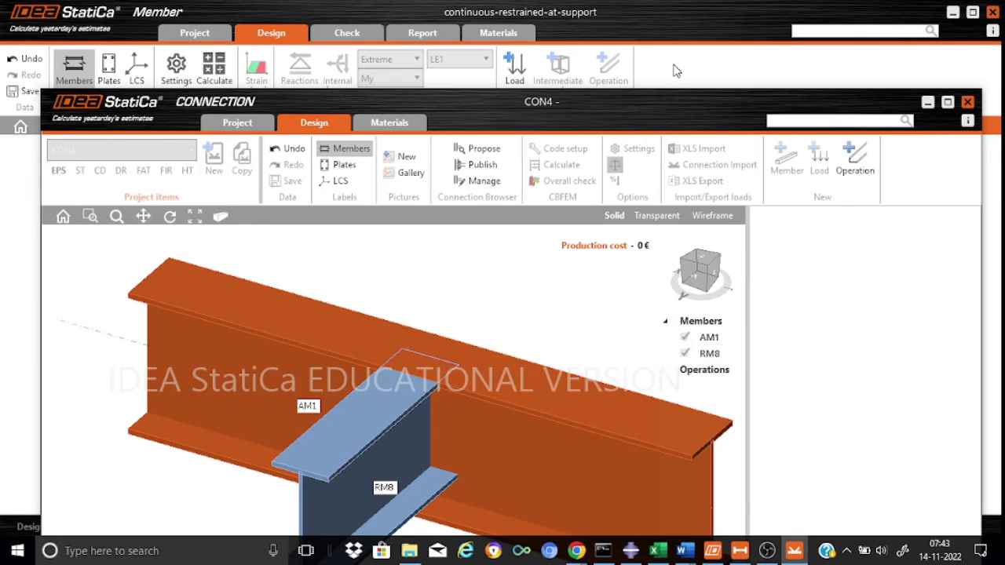
Step: Add end plate EP1 (12 mm S 355, M20 8.8 bolts) connecting RM8 to AM1
left_click_drag(652, 110, 646, 58)
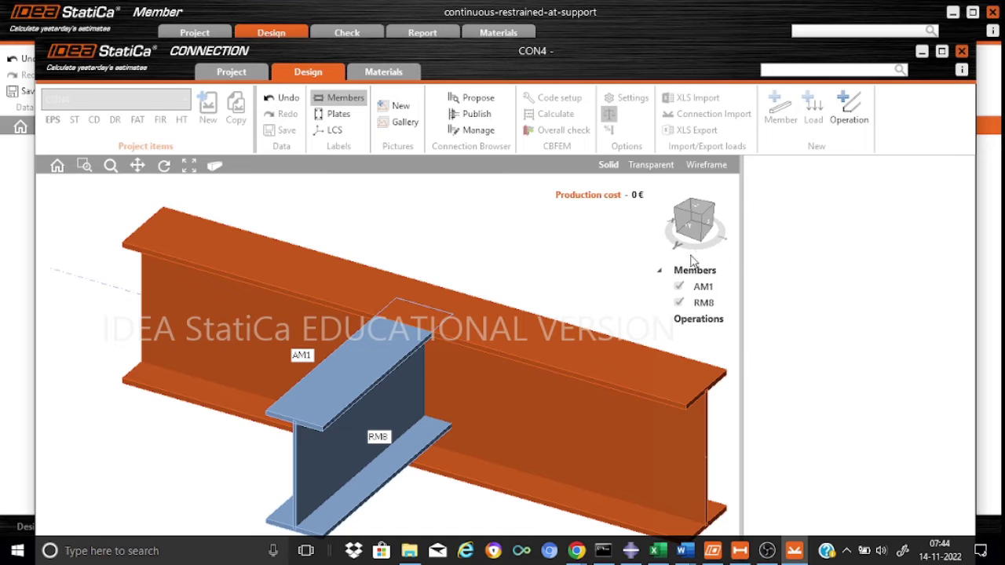
left_click(849, 122)
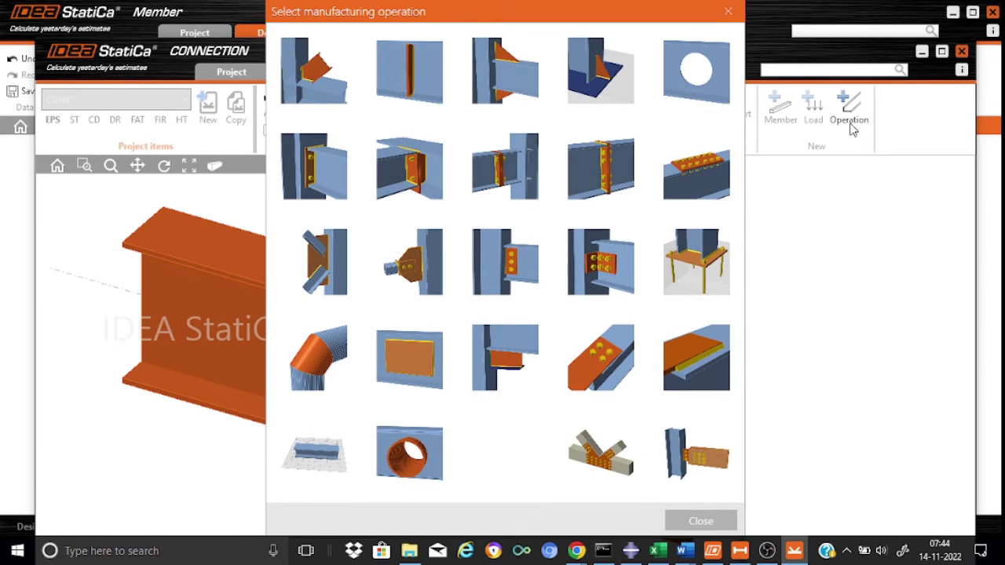
left_click(306, 163)
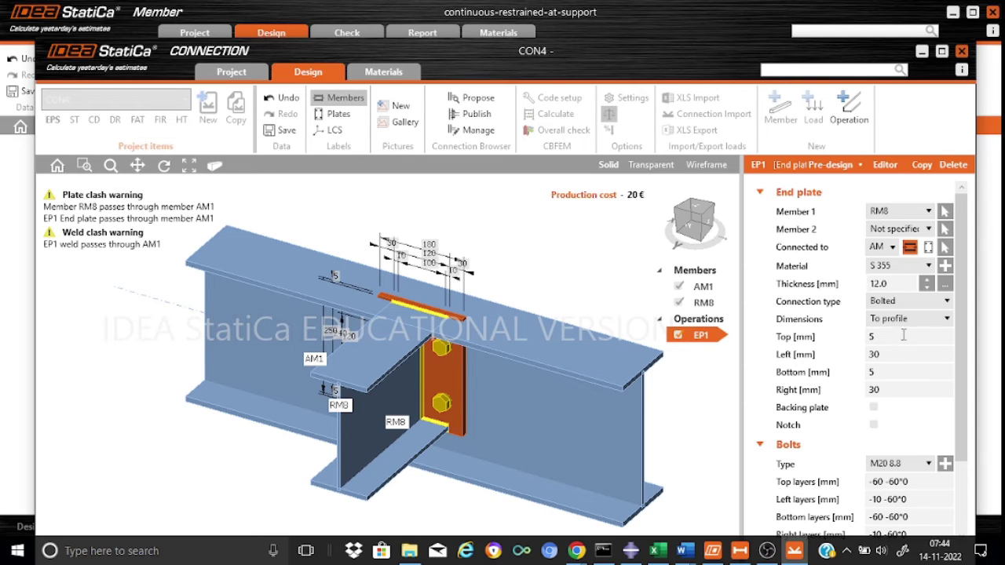
Step: Set the end plate's top and bottom offsets to -30 mm
left_click(889, 334)
key("BackSpace")
type("-30")
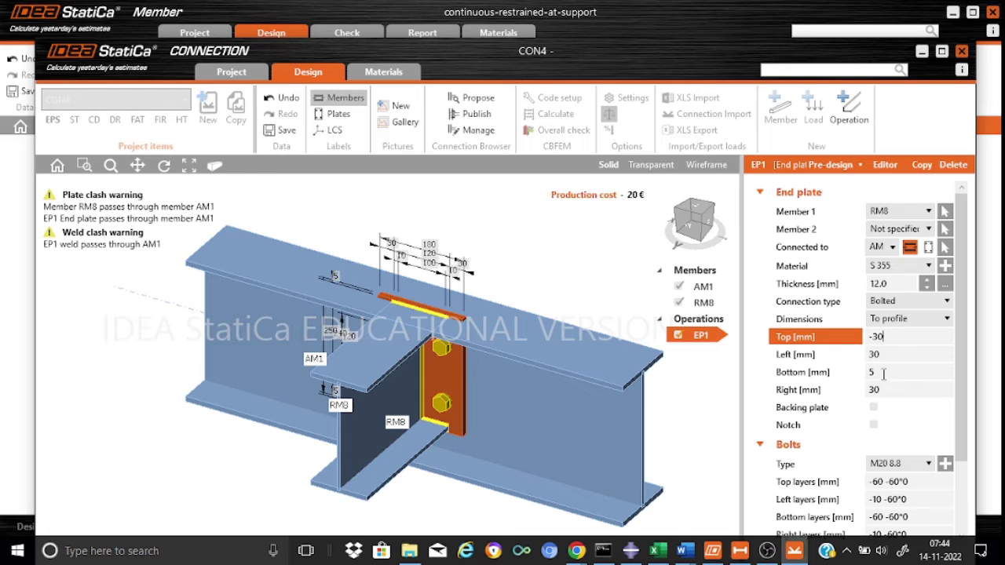
left_click(883, 374)
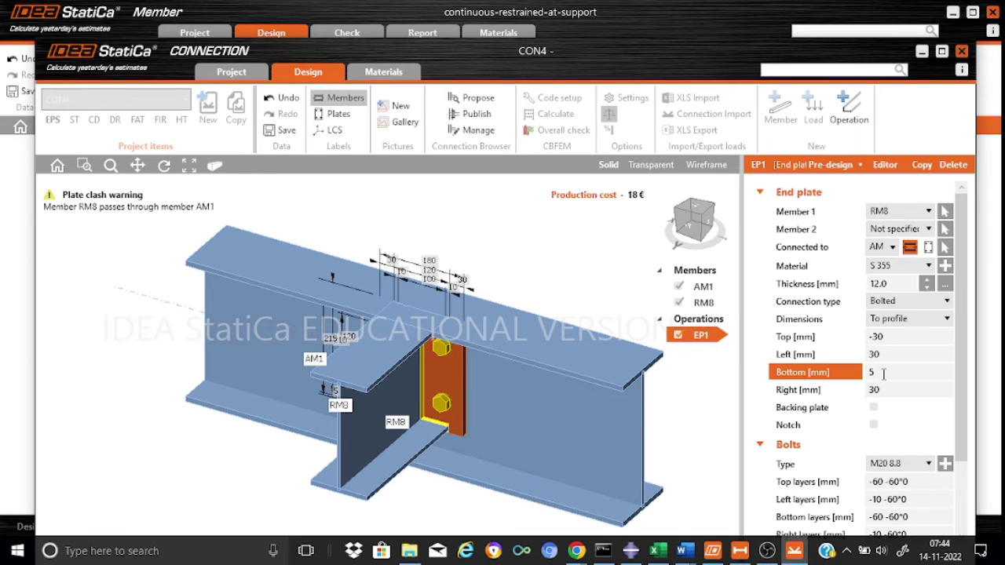
key("BackSpace")
type("-30")
Step: Set the end plate's left and right offsets to 0 mm, viewing it from the front
left_click(884, 353)
key("BackSpace")
key("BackSpace")
type("0")
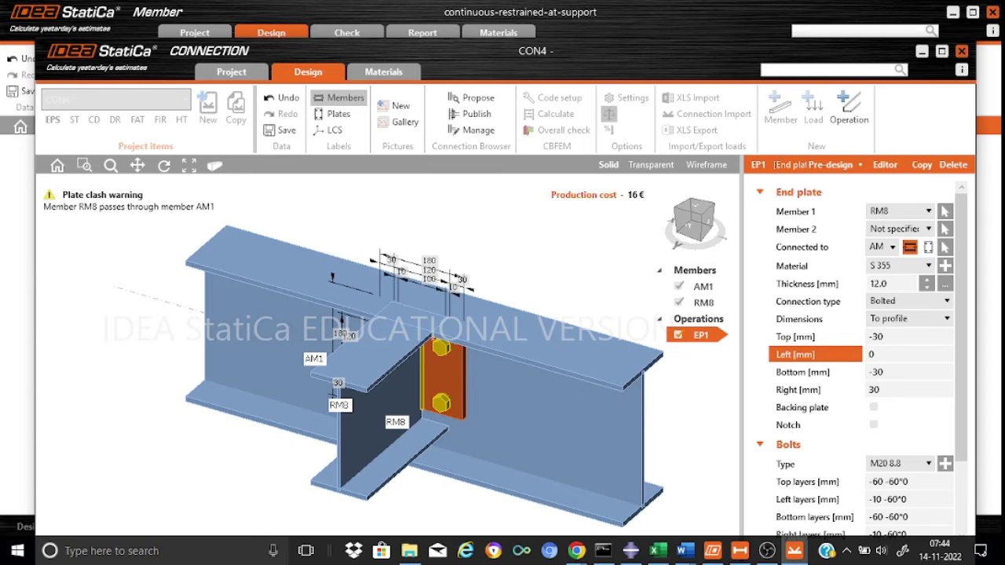
left_click(878, 389)
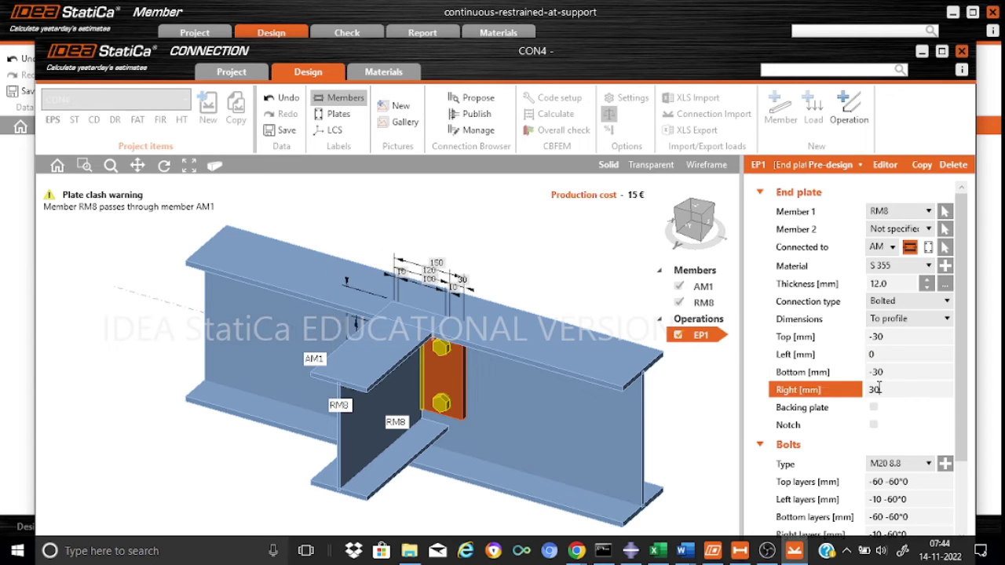
key("BackSpace")
key("BackSpace")
type("0")
left_click(705, 423)
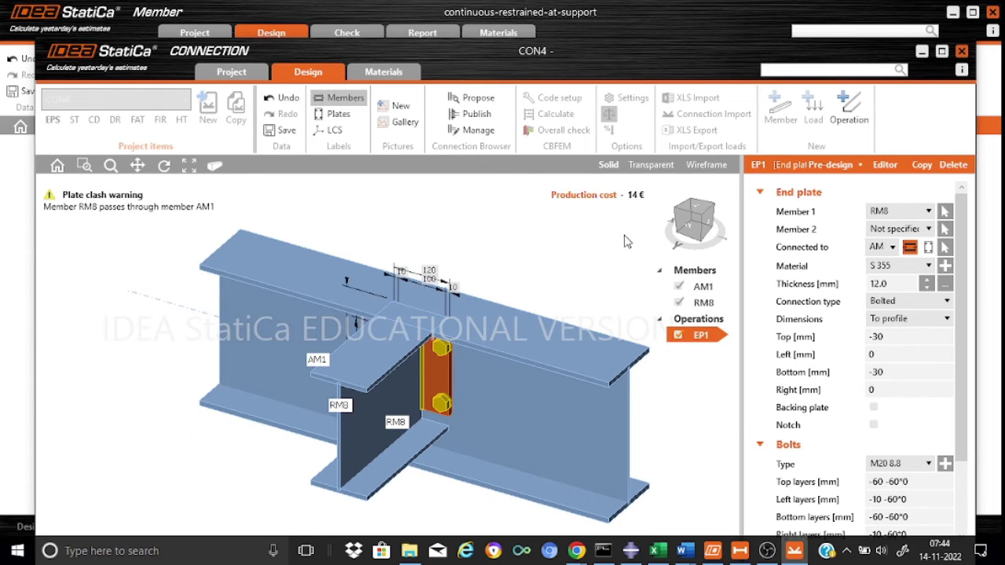
left_click(705, 222)
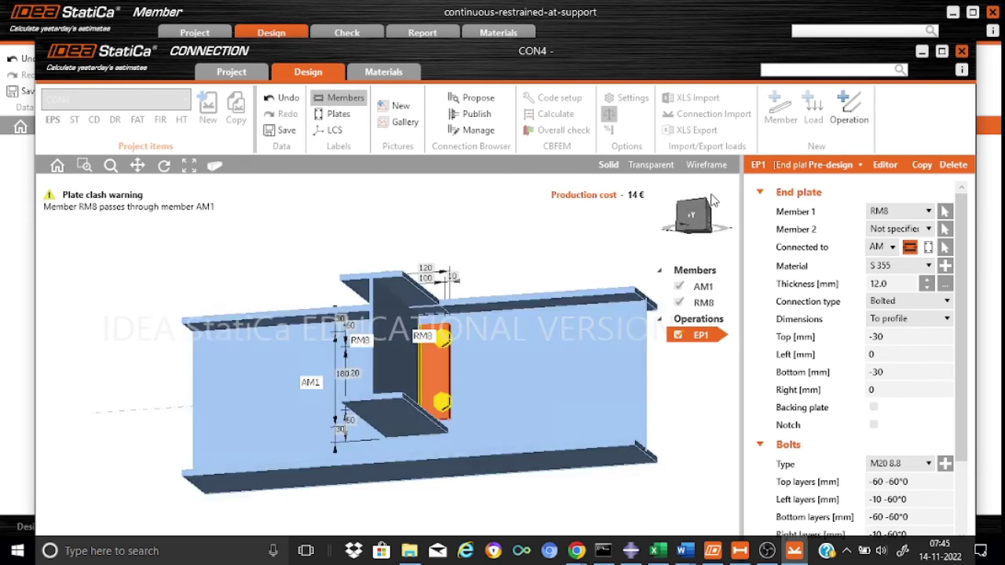
right_click_drag(720, 207, 717, 207)
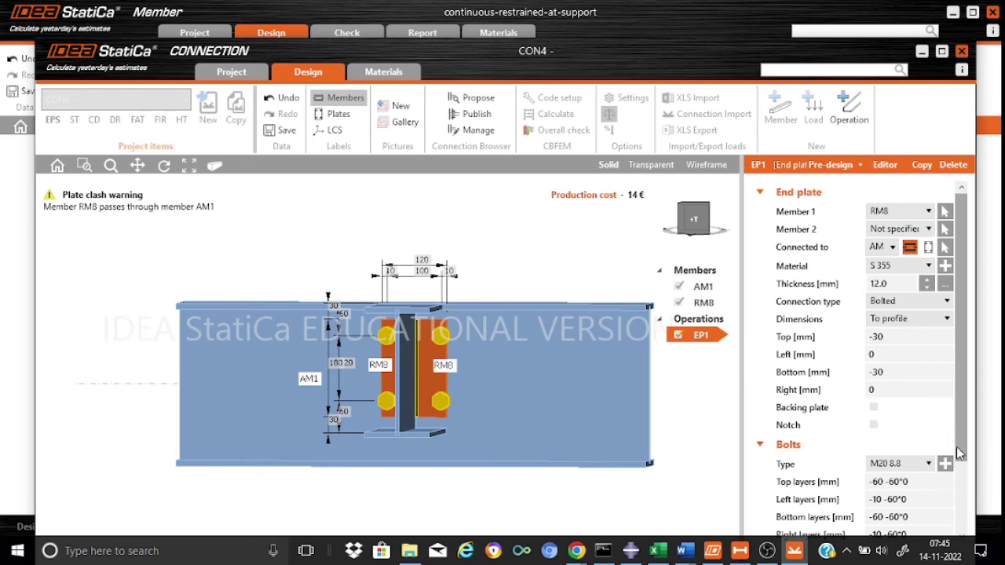
Step: Set the end plate's top bolt layers to -60 -60
scroll(958, 453, "down", 3)
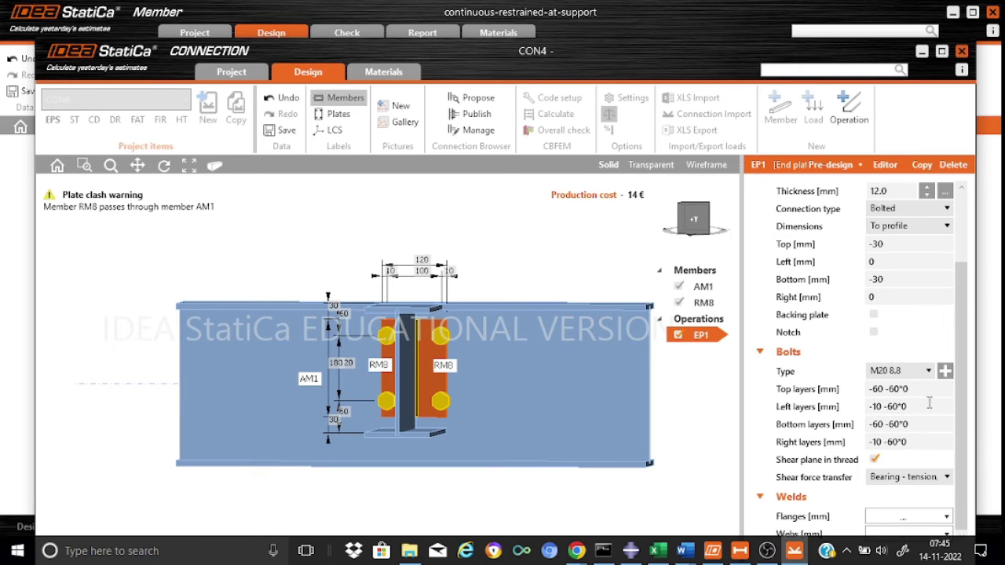
left_click(896, 388)
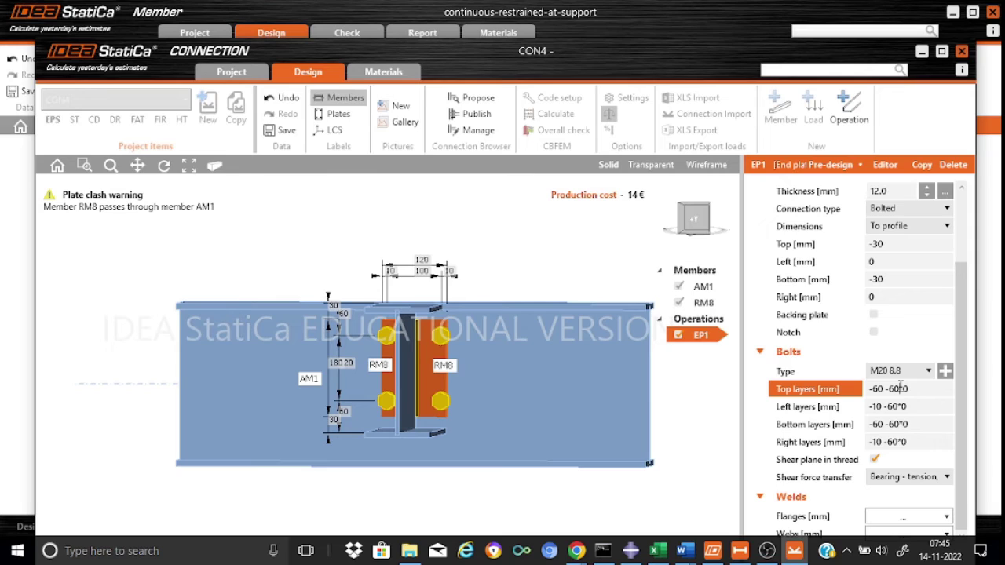
key("BackSpace")
left_click(879, 406)
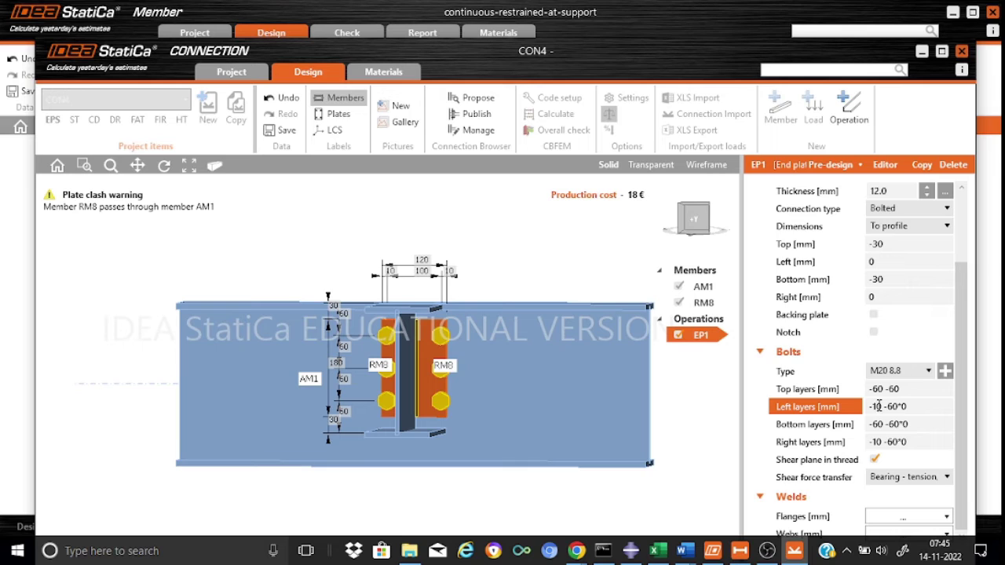
Step: Change the left bolt layer offset to -25
key("BackSpace")
type("5")
left_click(877, 442)
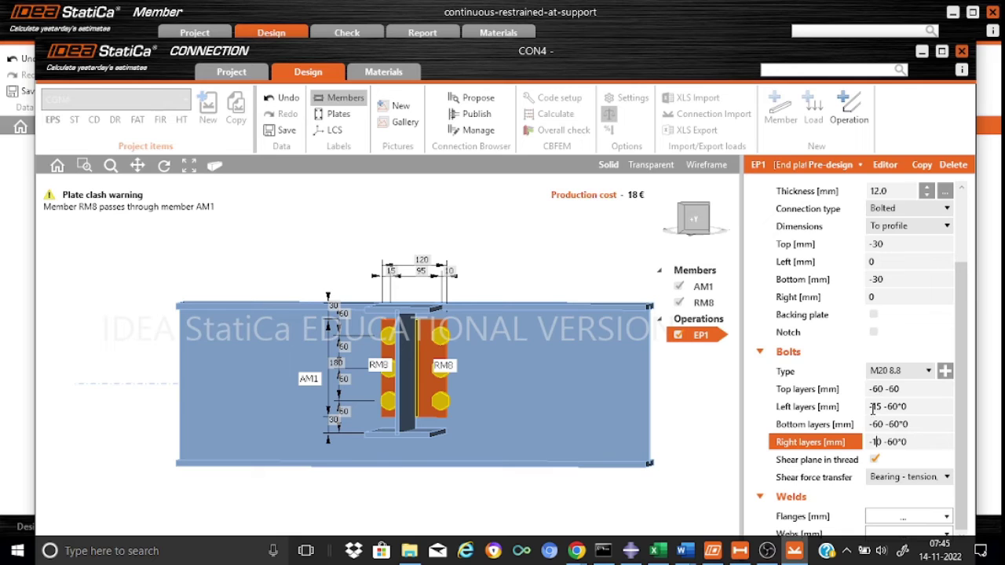
left_click(873, 408)
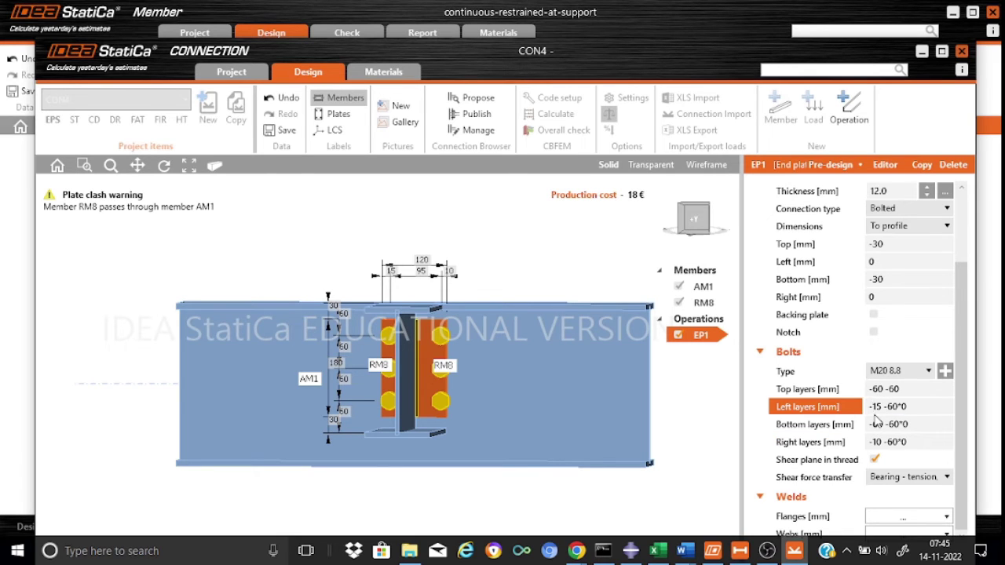
type("2")
key("Delete")
type("5")
key("Delete")
Step: Change the right bolt layer offset to -25 and return to an isometric view
left_click(876, 442)
left_click(874, 442)
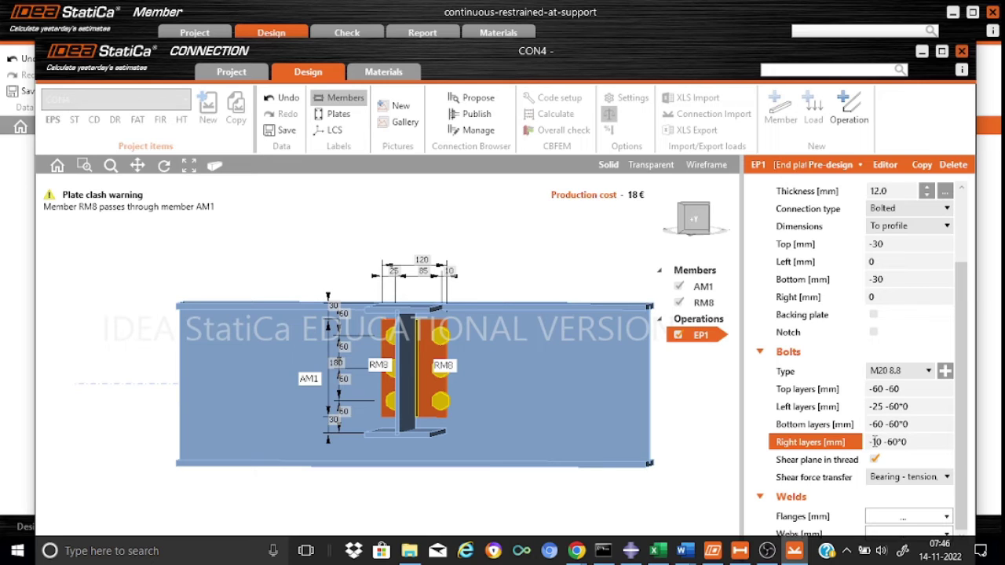
type("25")
key("Delete")
left_click(715, 427)
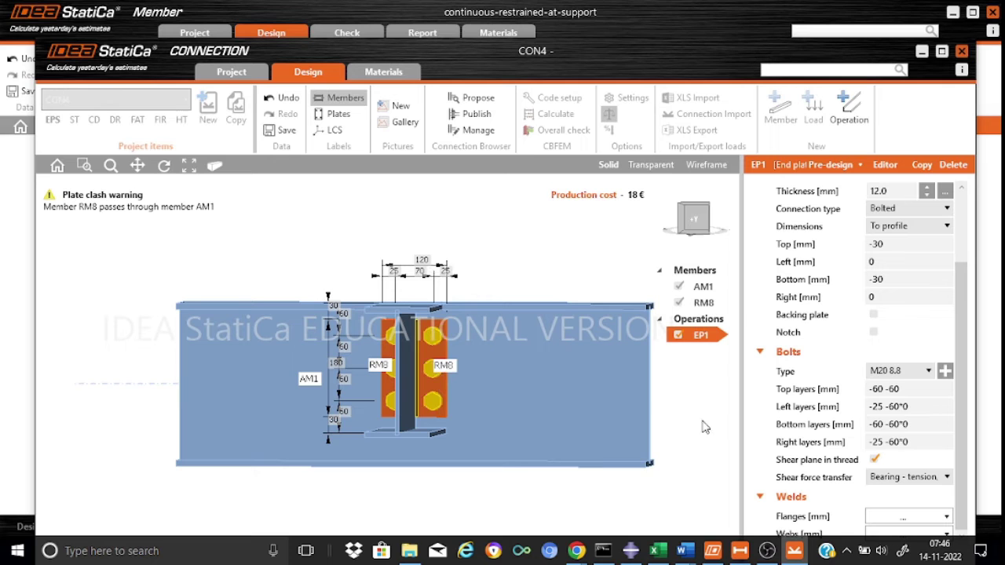
left_click(682, 207)
left_click(689, 206)
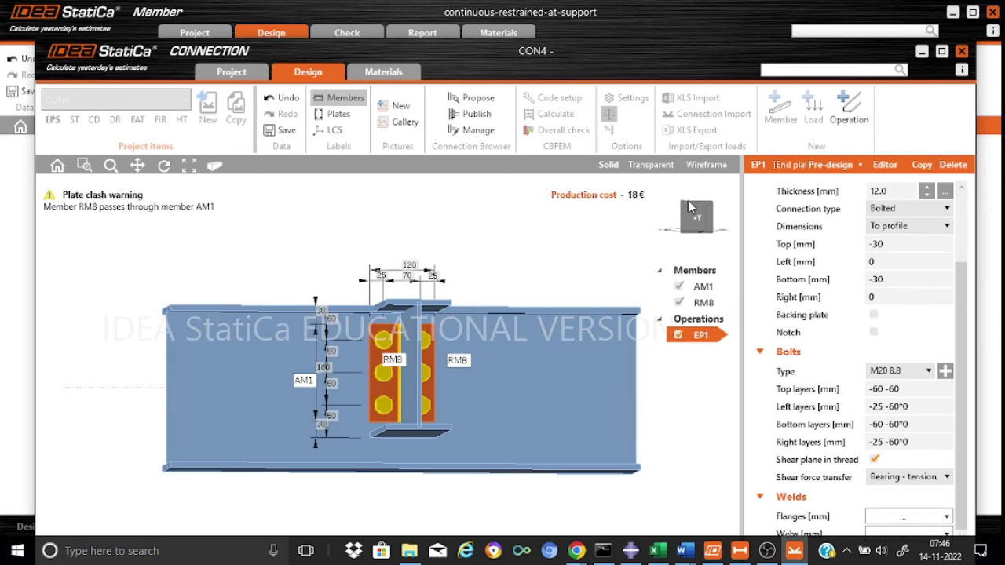
left_click_drag(688, 206, 683, 206)
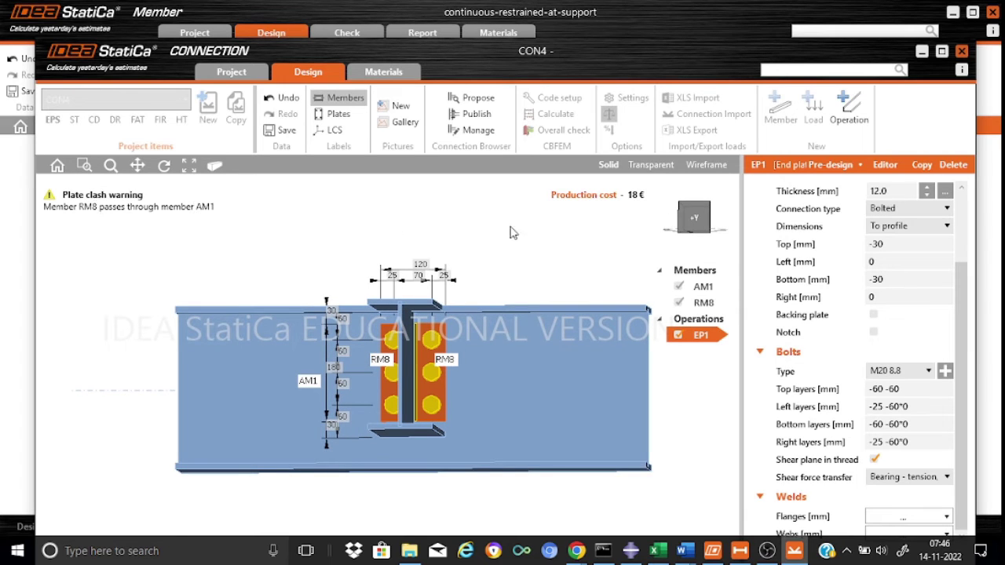
left_click(705, 208)
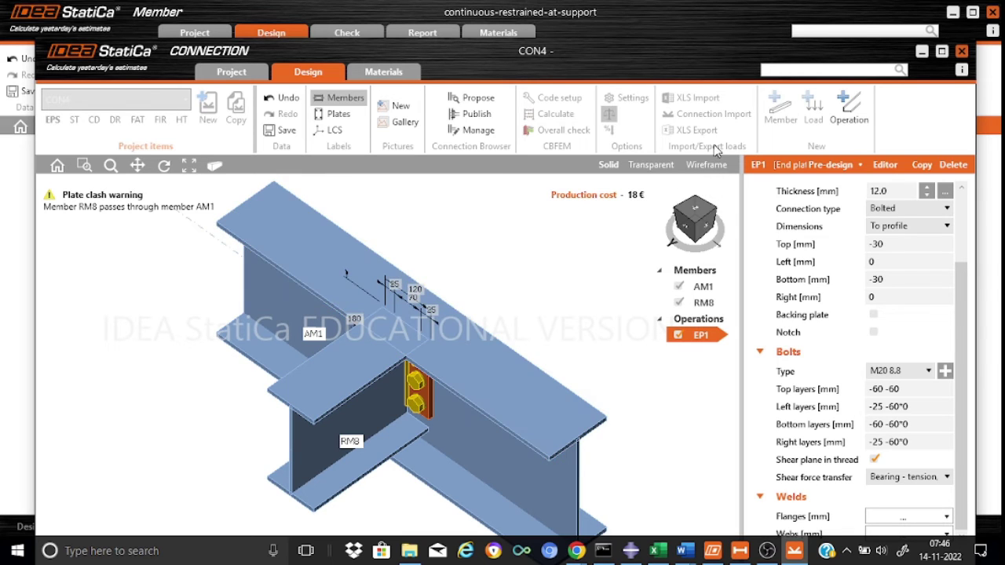
Step: Add notch operation OPN1 cutting the front of RM8's top flange
left_click(840, 111)
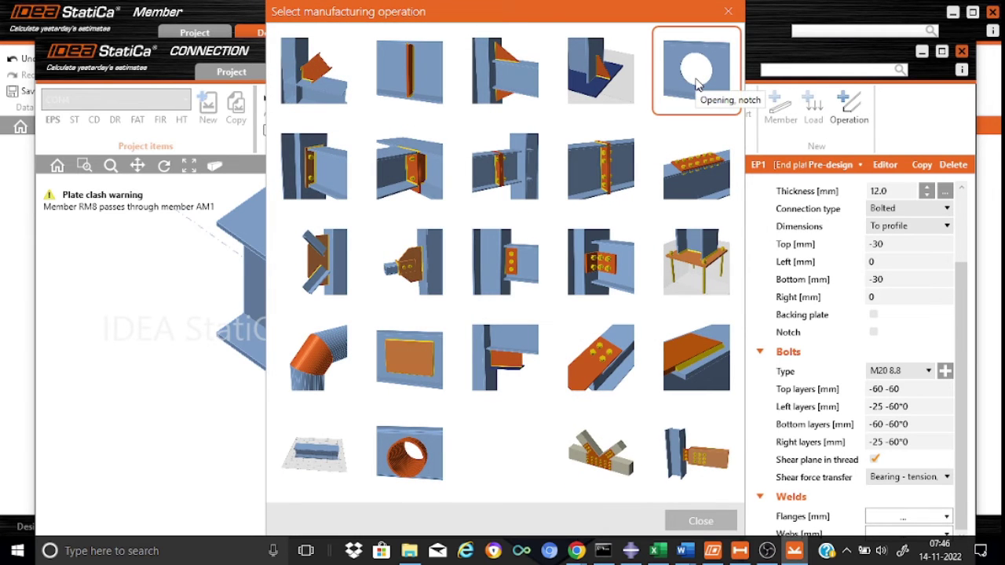
left_click(695, 79)
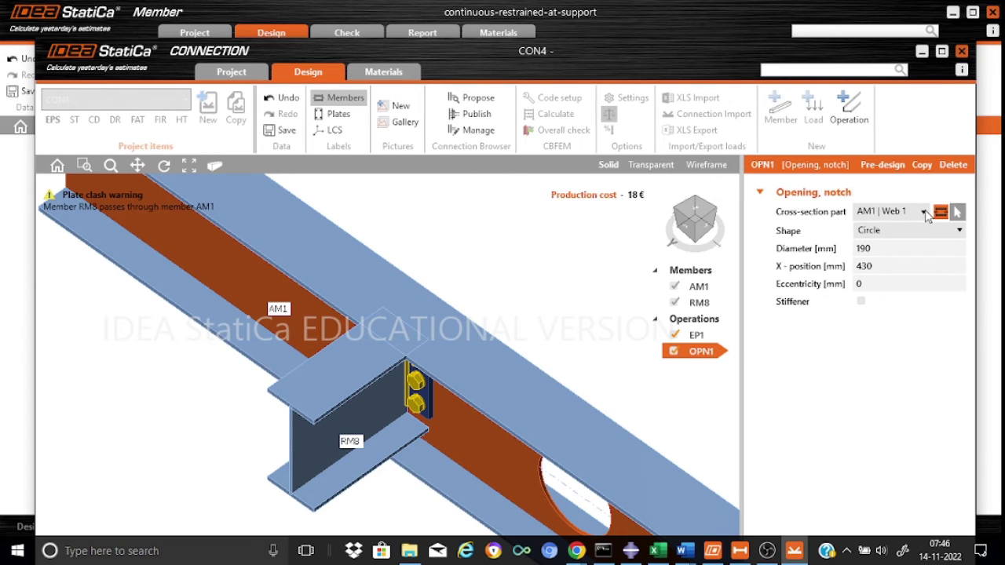
left_click(925, 213)
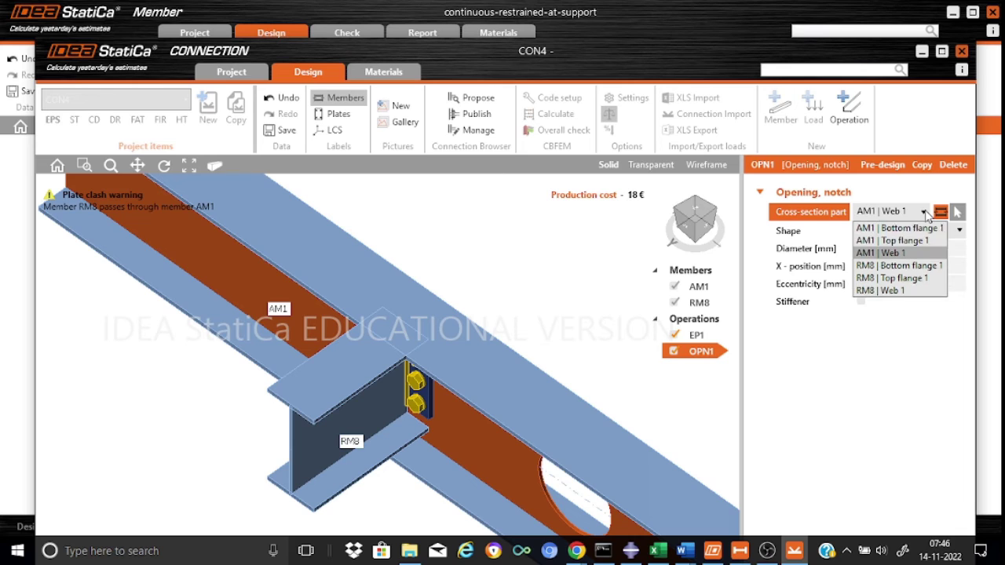
left_click(909, 279)
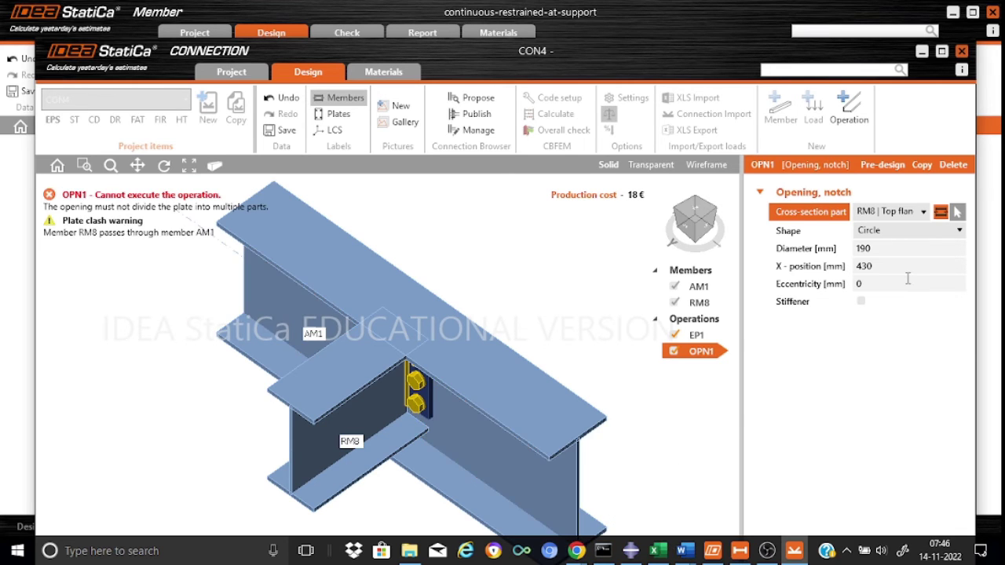
left_click(960, 230)
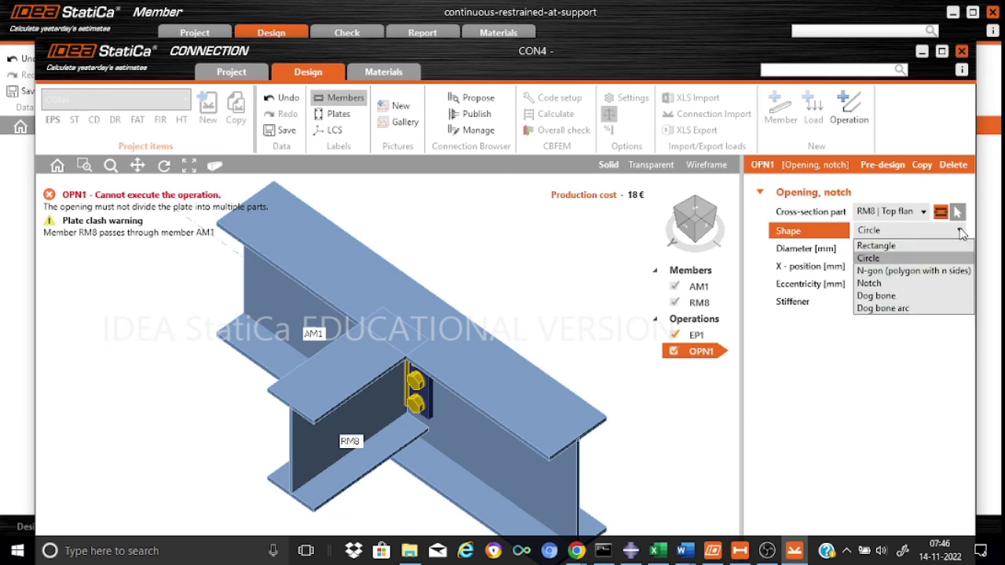
left_click(882, 284)
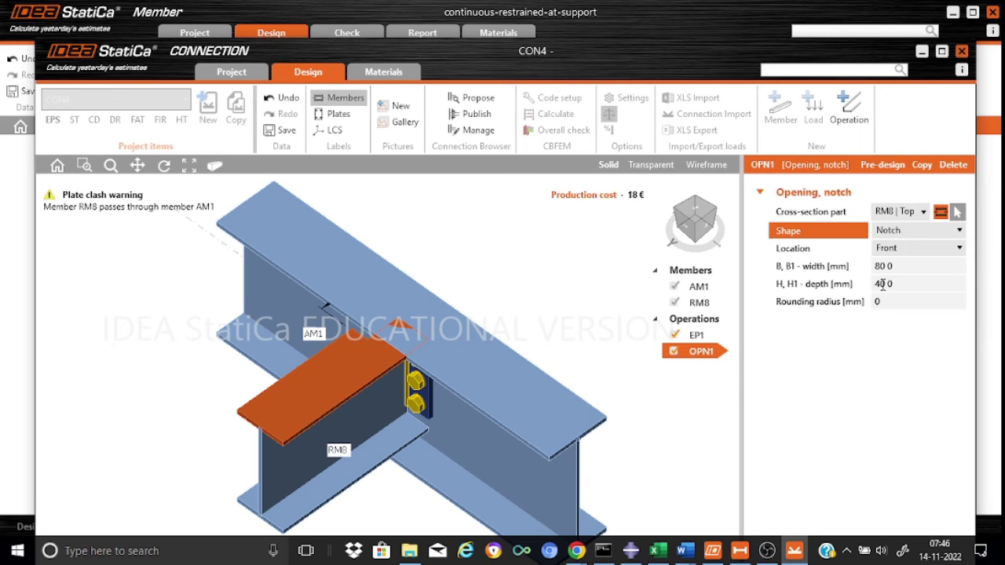
Step: Size the OPN1 notch at 70 mm wide and 120 mm deep
left_click(900, 267)
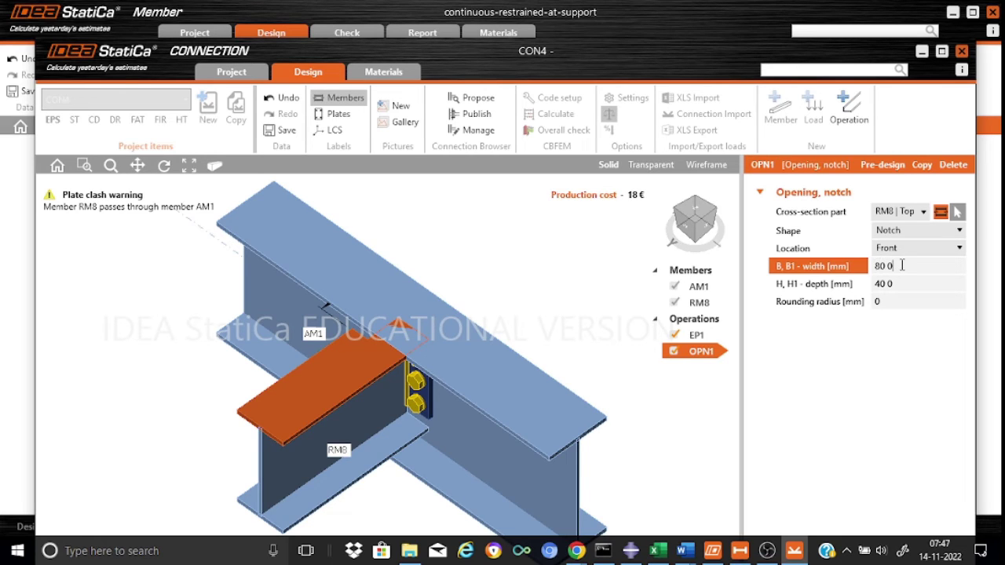
key("BackSpace")
key("BackSpace")
key("BackSpace")
key("BackSpace")
type("70")
left_click(903, 285)
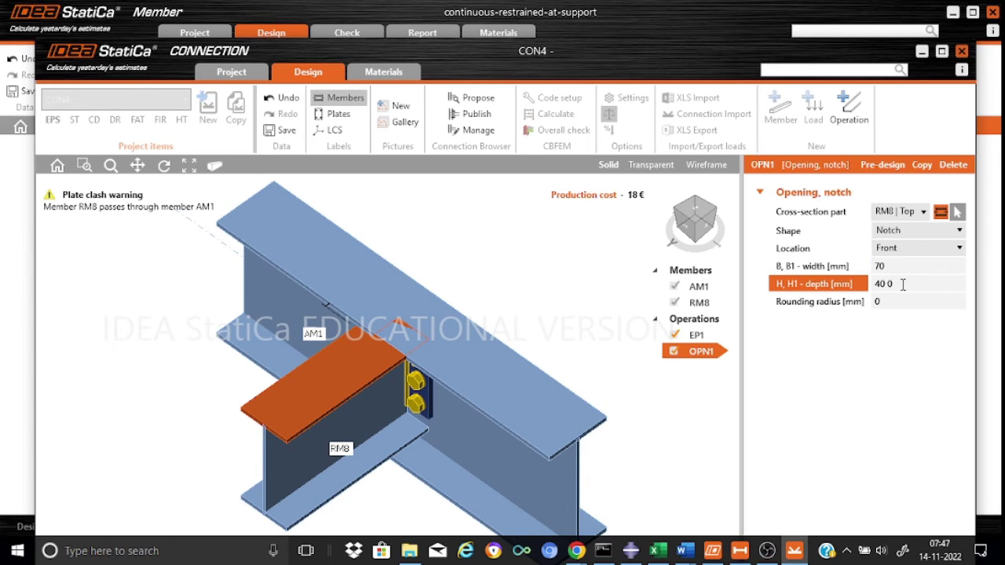
key("BackSpace")
key("BackSpace")
key("BackSpace")
key("BackSpace")
type("120")
left_click(897, 267)
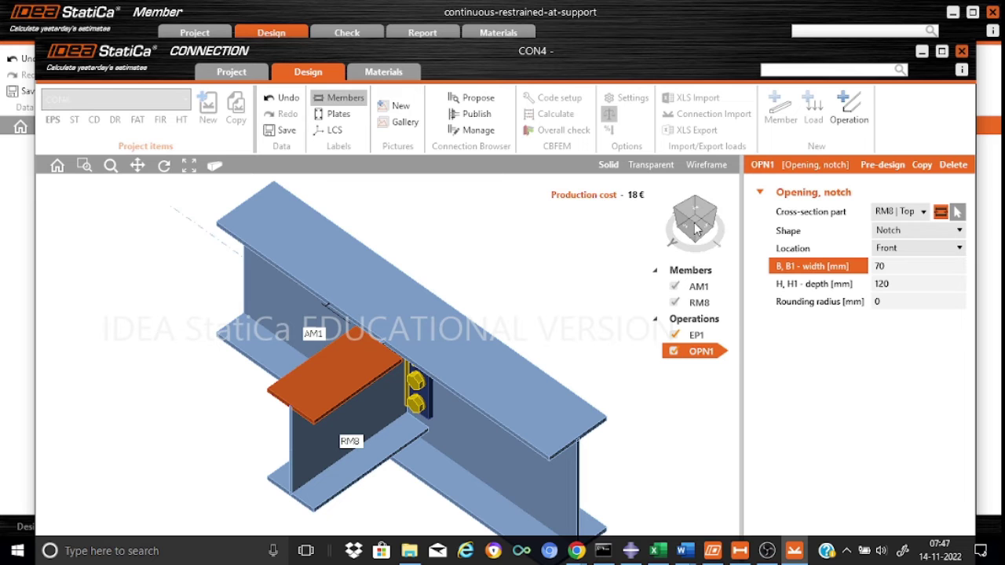
left_click_drag(695, 228, 685, 203)
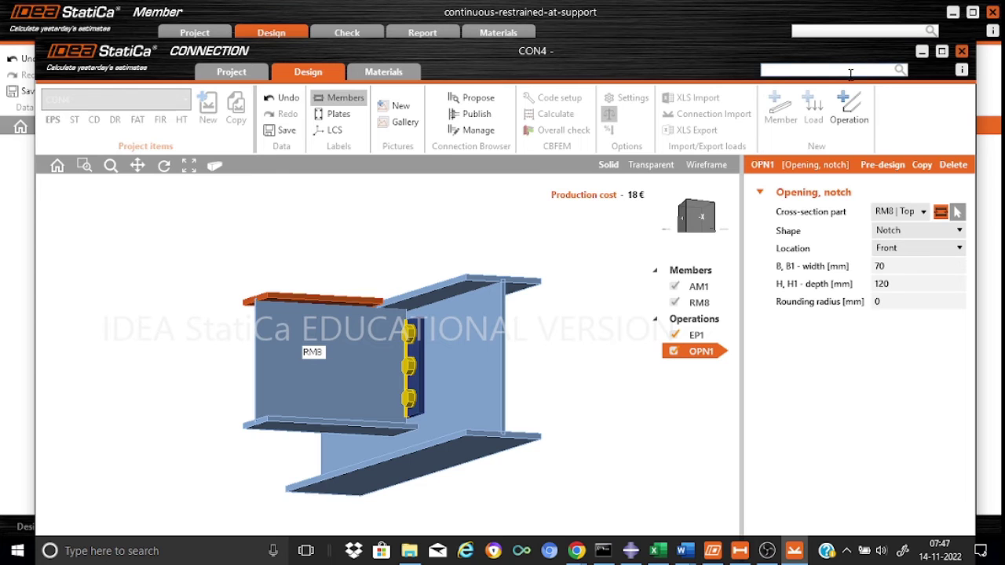
Step: Return to the member model and reopen CON4's end-plate connection for editing, saving its data
left_click(924, 53)
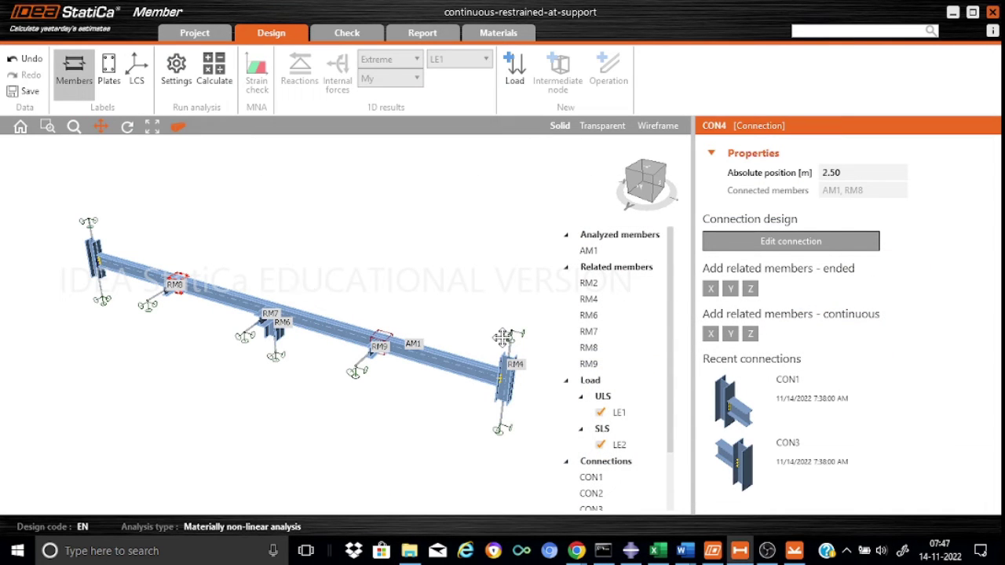
scroll(673, 396, "down", 2)
scroll(673, 442, "down", 1)
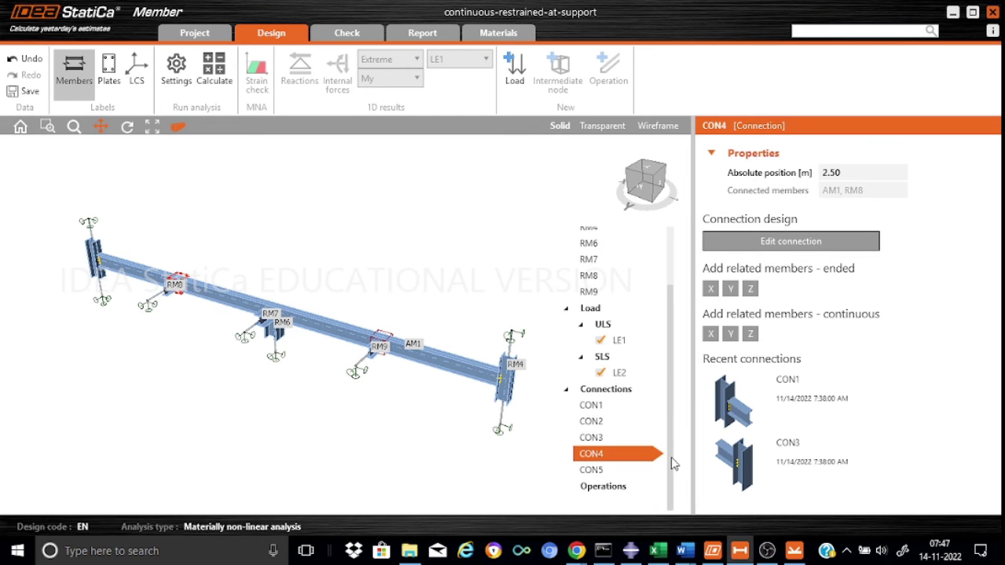
left_click(608, 474)
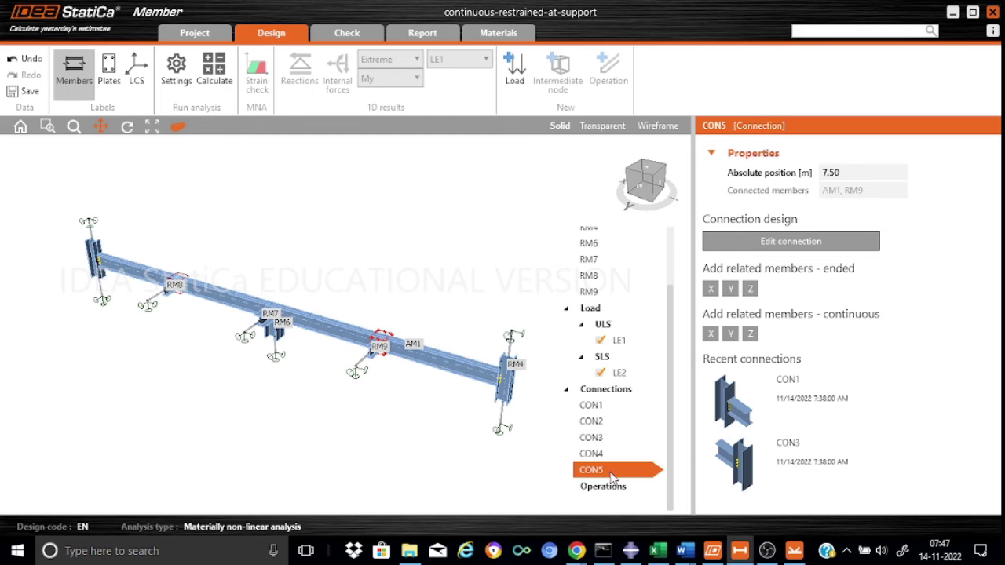
left_click(594, 453)
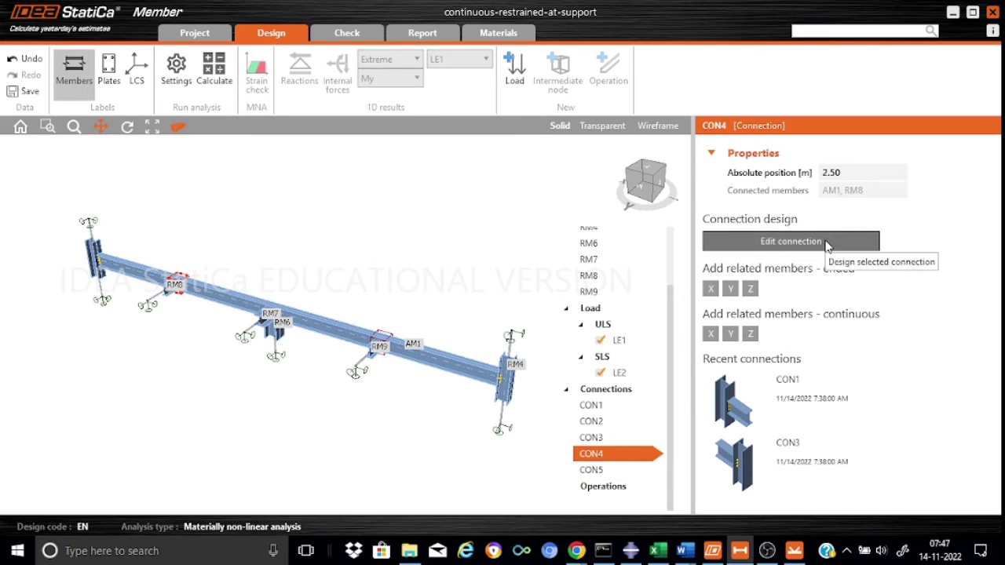
left_click(826, 245)
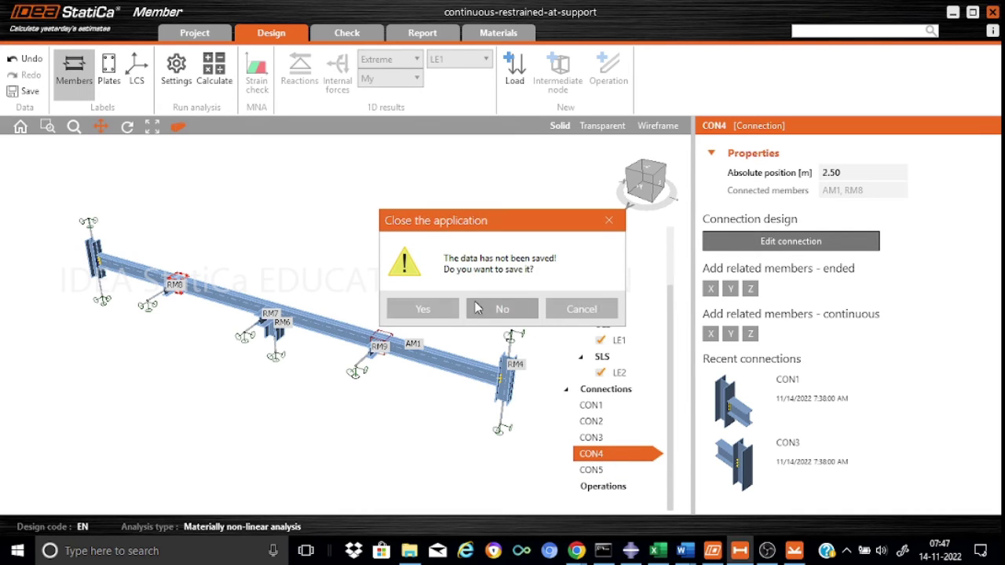
left_click(440, 311)
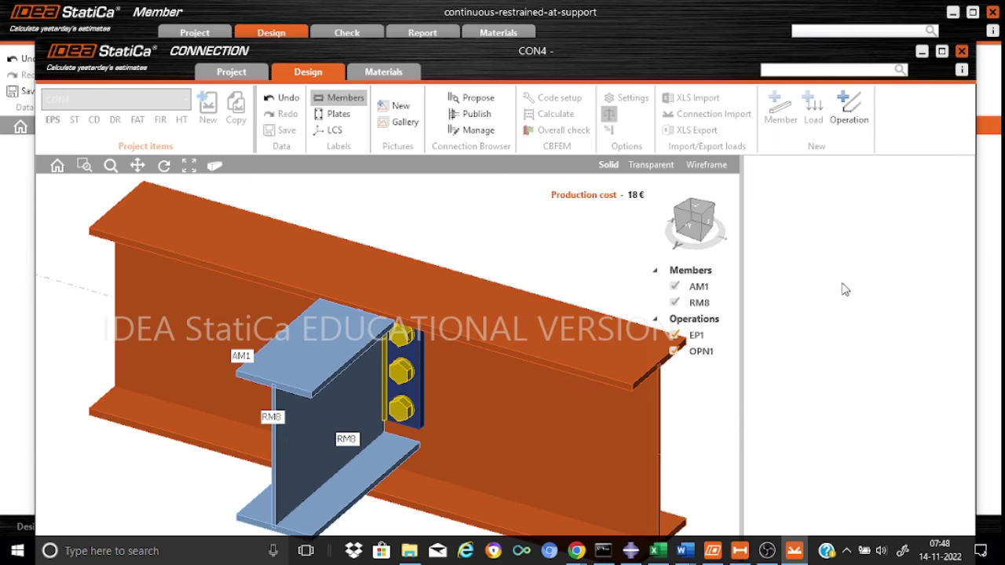
Step: Apply the recent CON4 end-plate connection design to connection CON5
left_click(924, 52)
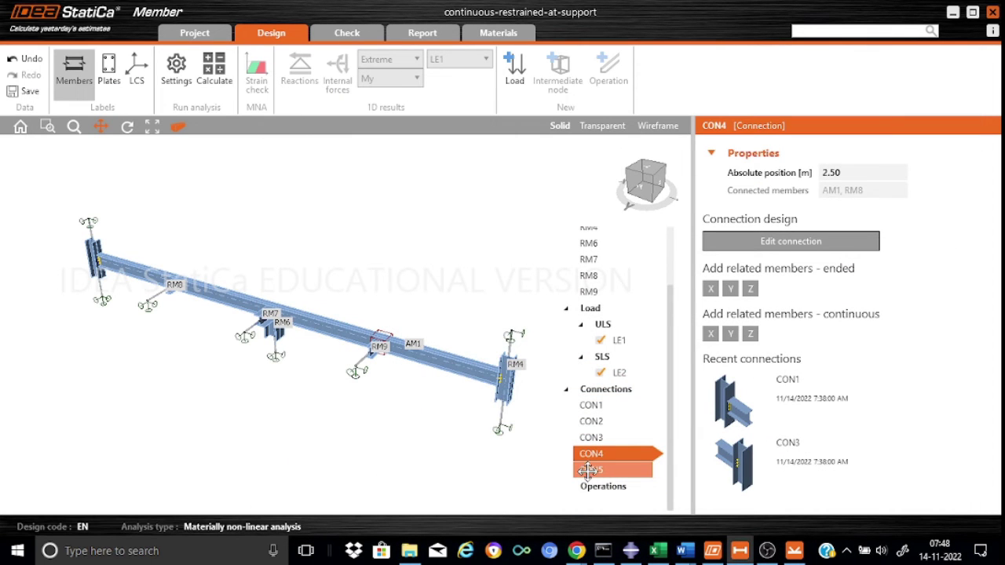
left_click(588, 470)
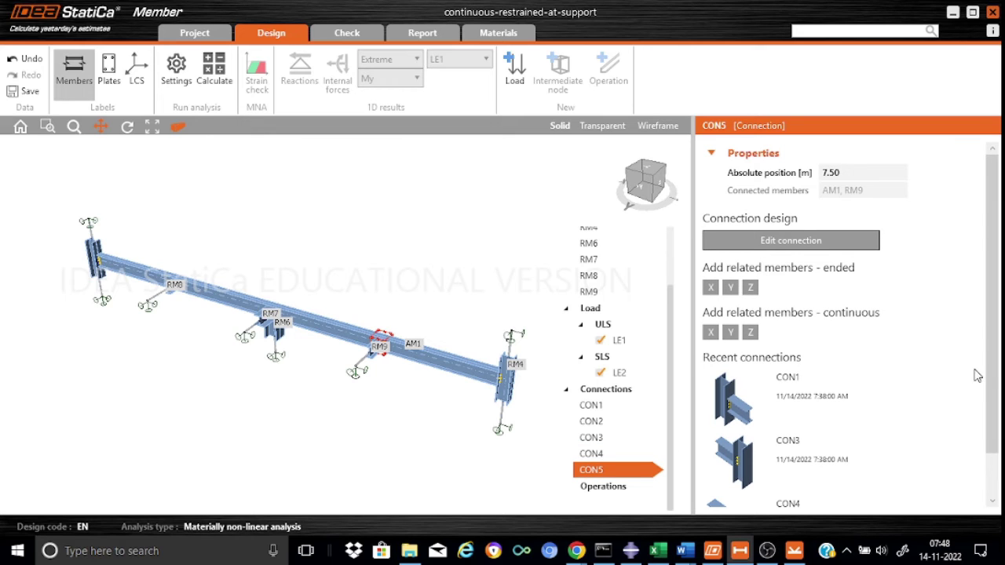
scroll(989, 375, "down", 2)
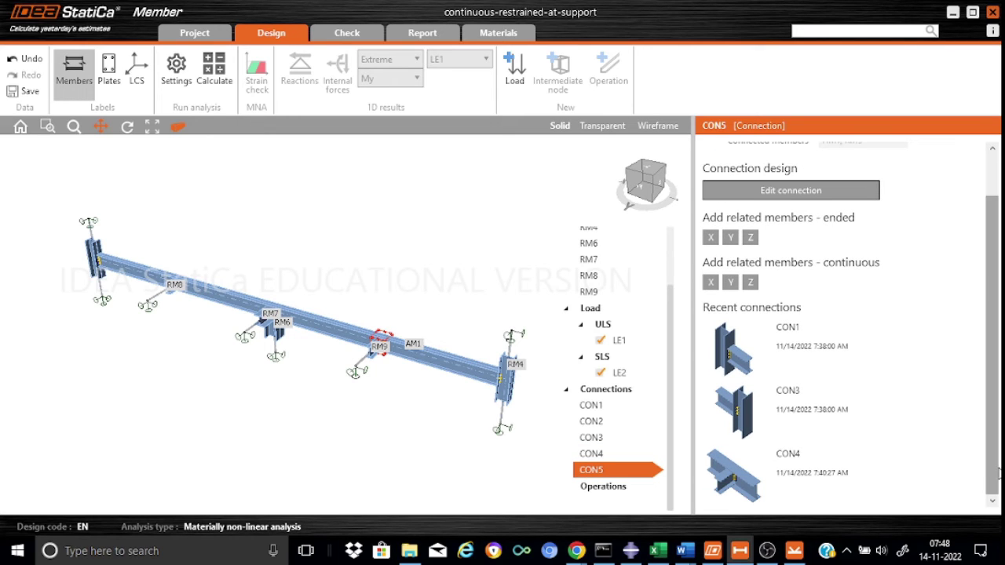
mouse_move(885, 463)
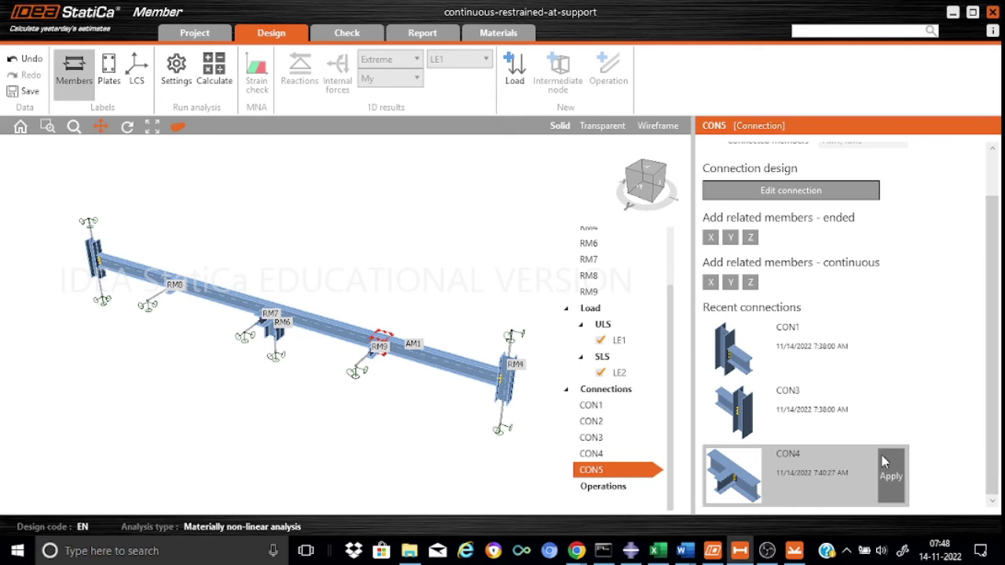
left_click(801, 461)
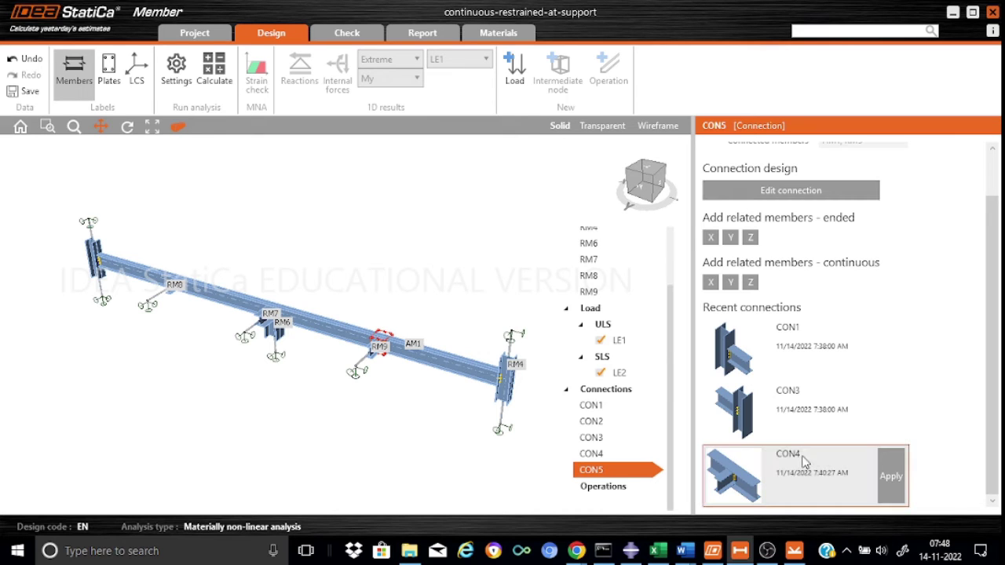
left_click(892, 478)
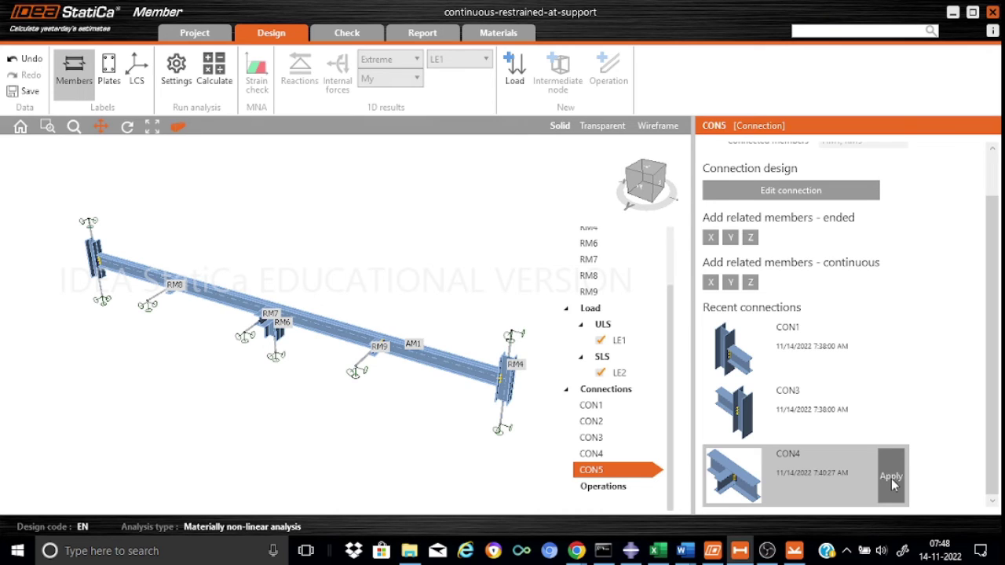
mouse_move(812, 477)
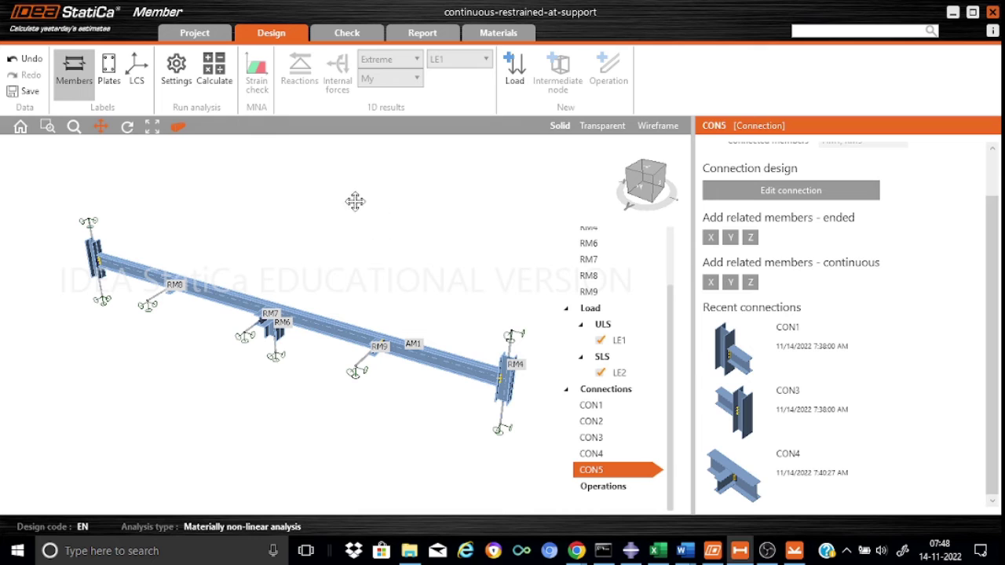
Step: Run the MNA calculation, reaching 100.0 % with plate strain 1.2 < 5.0 %
left_click(216, 69)
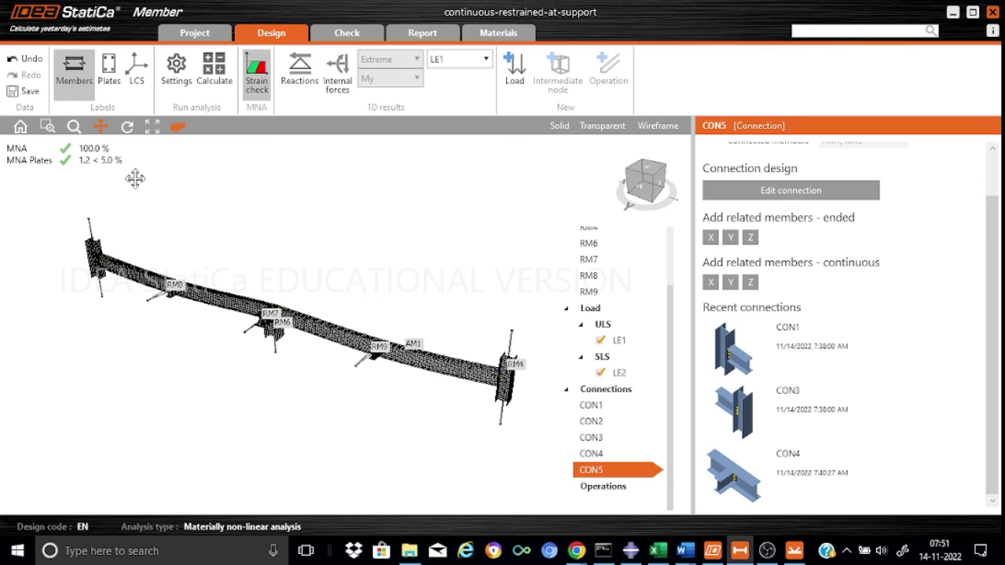
Step: Run the LBA analysis from the Check tab, giving a critical LE1 factor of 2.17
left_click(359, 34)
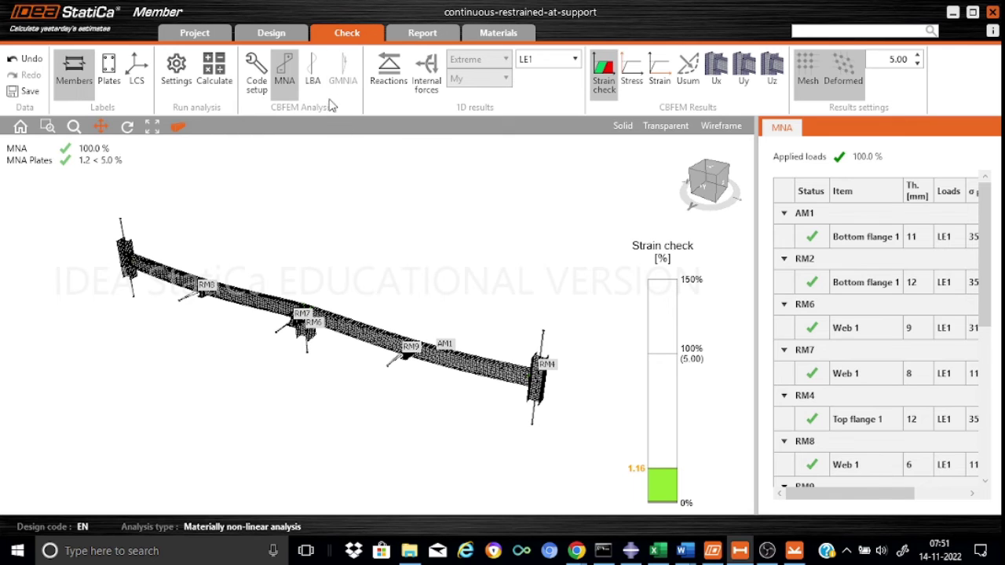
left_click(312, 78)
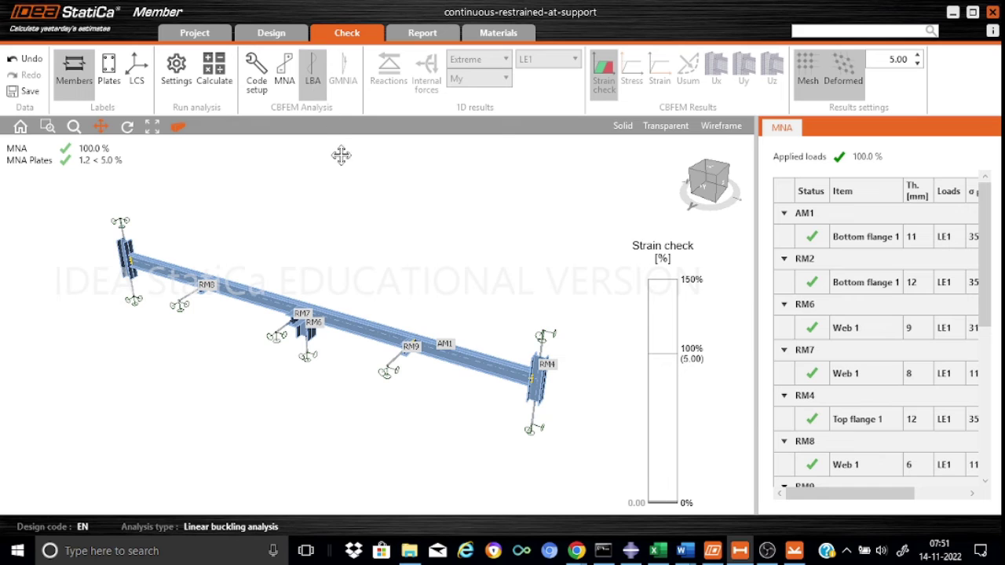
left_click(225, 76)
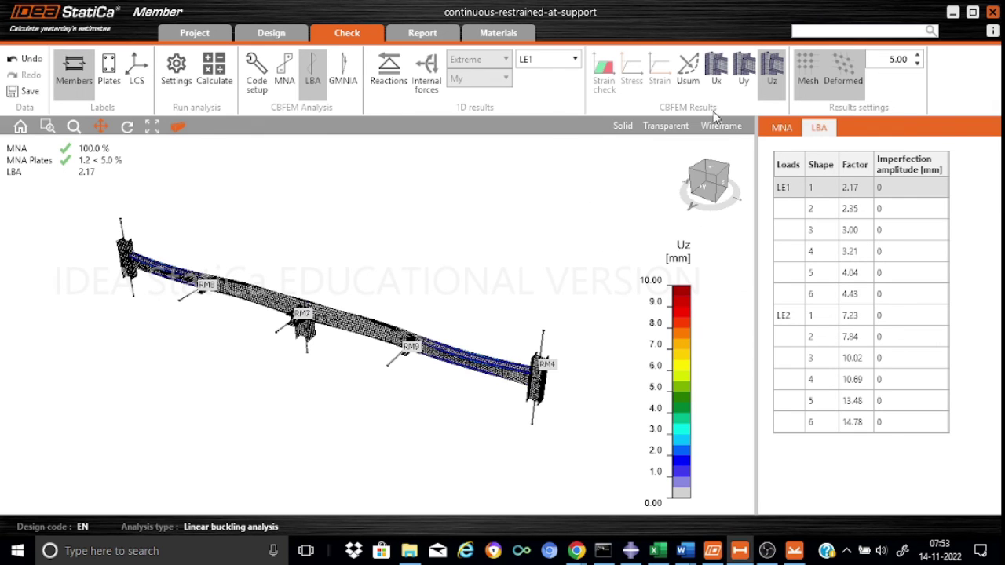
Step: Plot the LE1 buckling shape as Uy deflection, viewed from the top of the beam
left_click(745, 91)
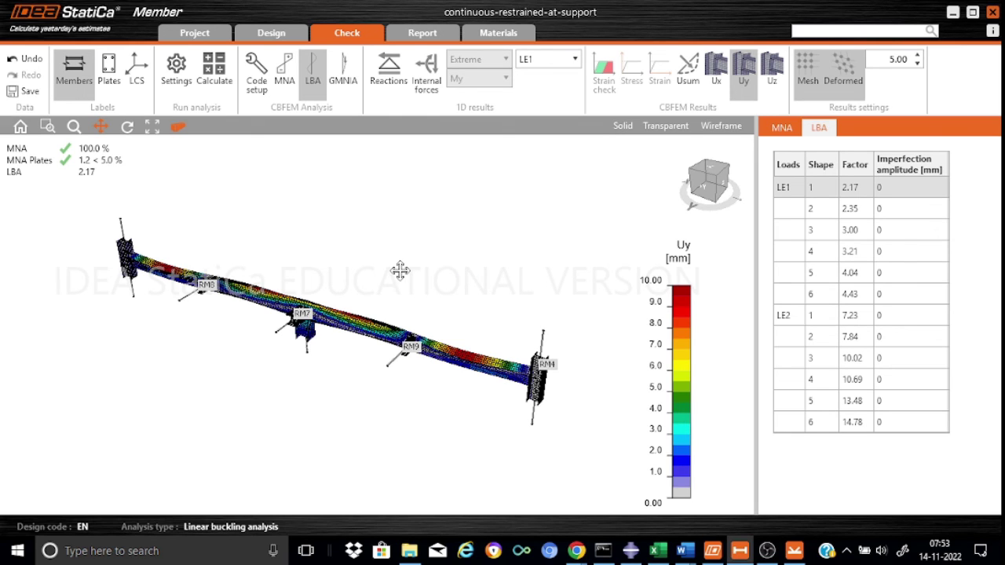
left_click(706, 176)
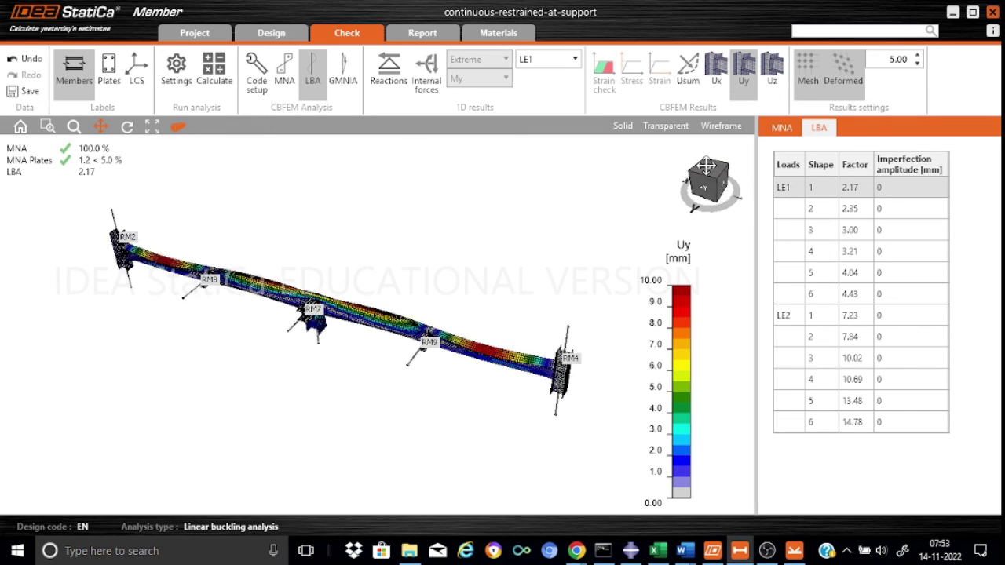
scroll(289, 252, "up", 4)
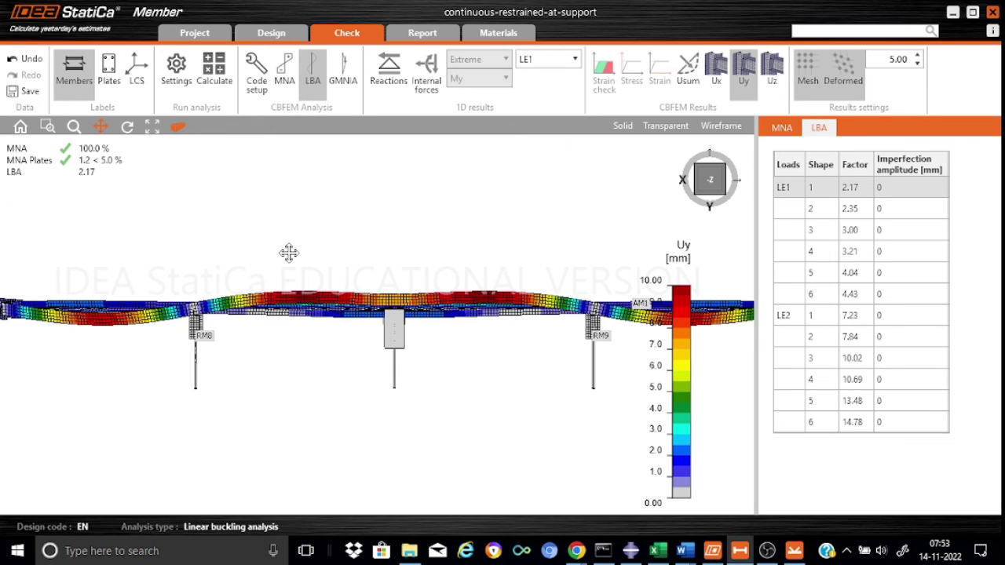
scroll(289, 252, "down", 1)
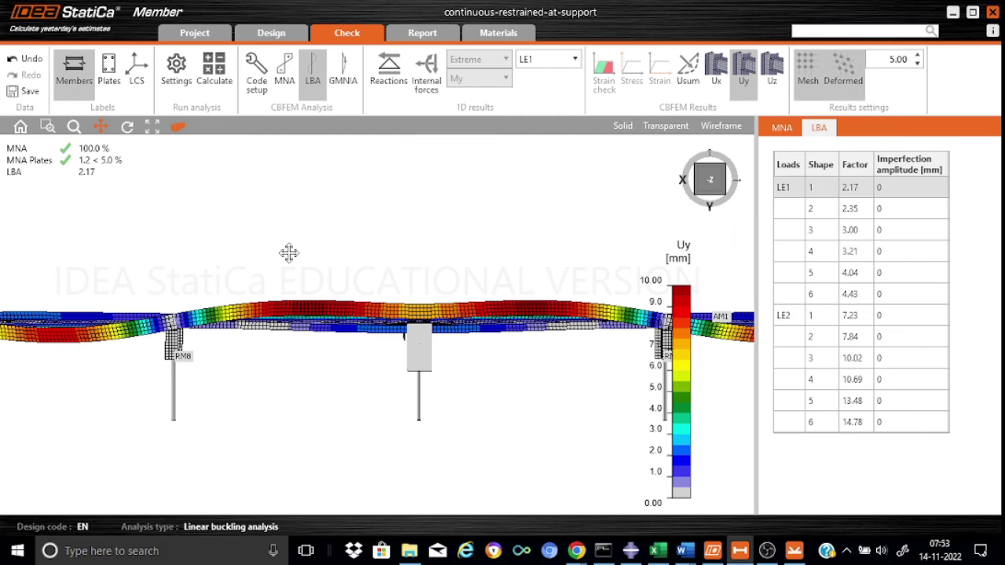
scroll(289, 252, "down", 1)
scroll(289, 252, "down", 1)
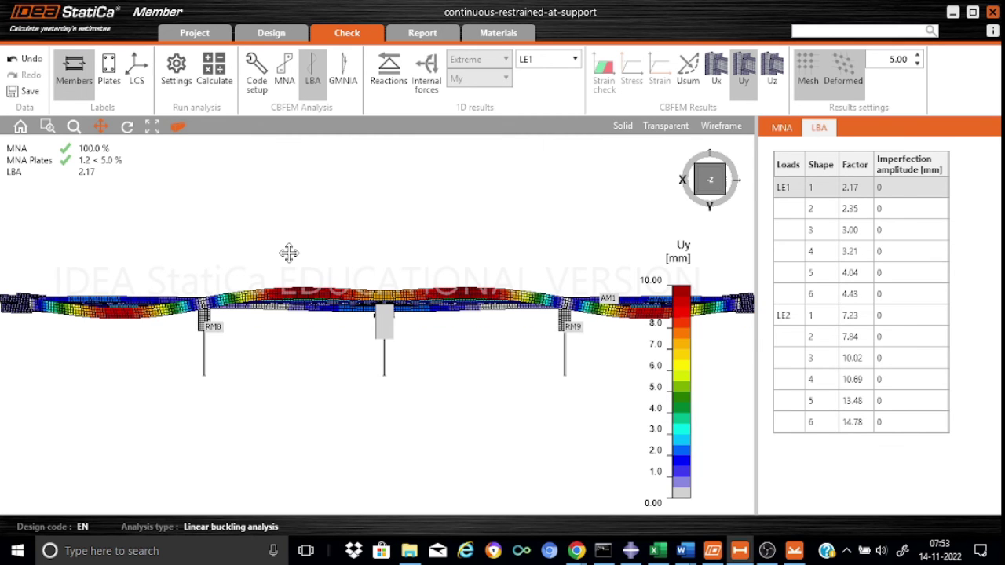